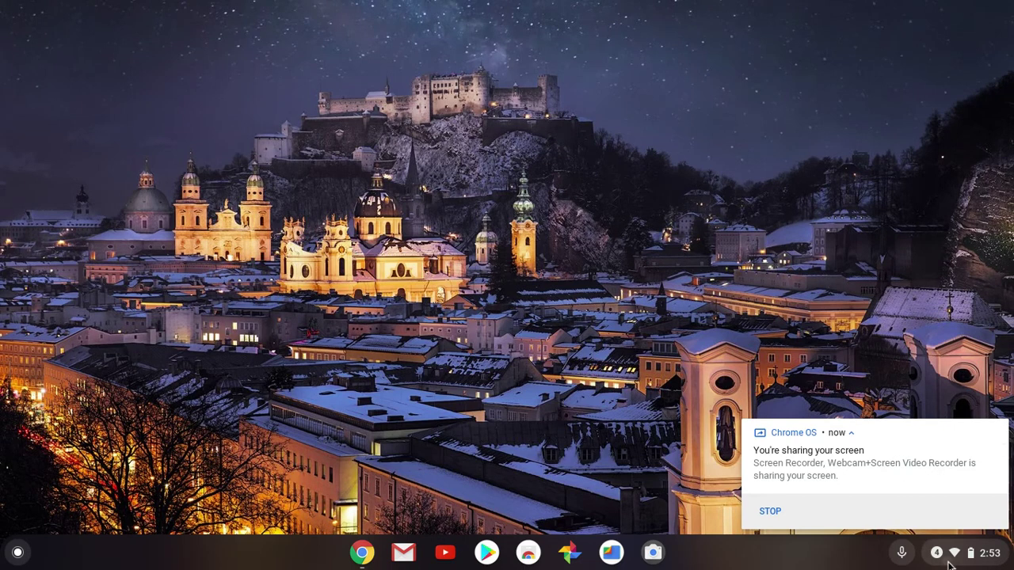
Step: Dismiss the screen-sharing notification from the status tray
{"action": "left_click", "coordinate": [949, 563]}
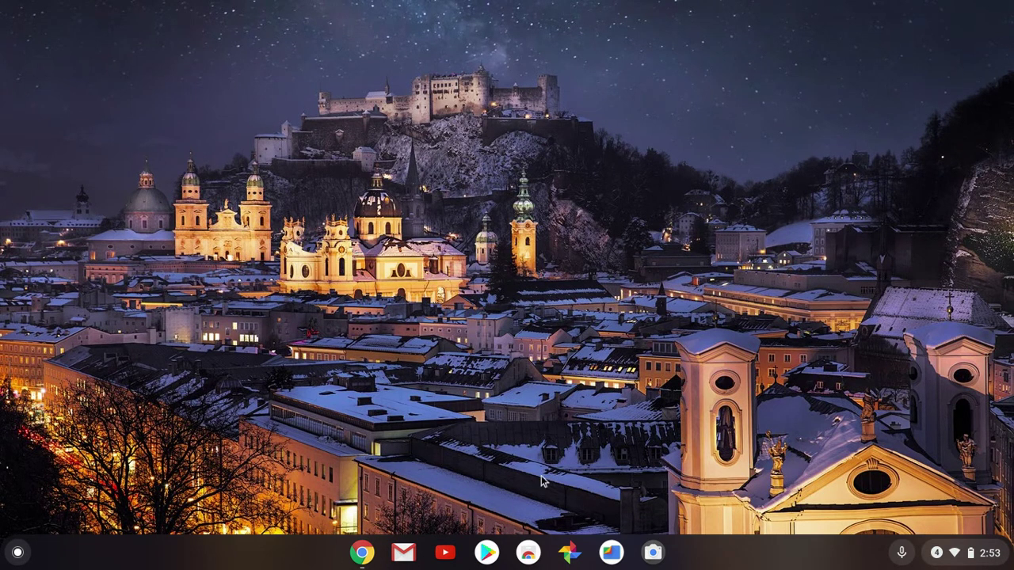
Step: Launch Play Store from the app launcher and browse its Apps page, returning from ArtFlow's listing
{"action": "left_click", "coordinate": [19, 554]}
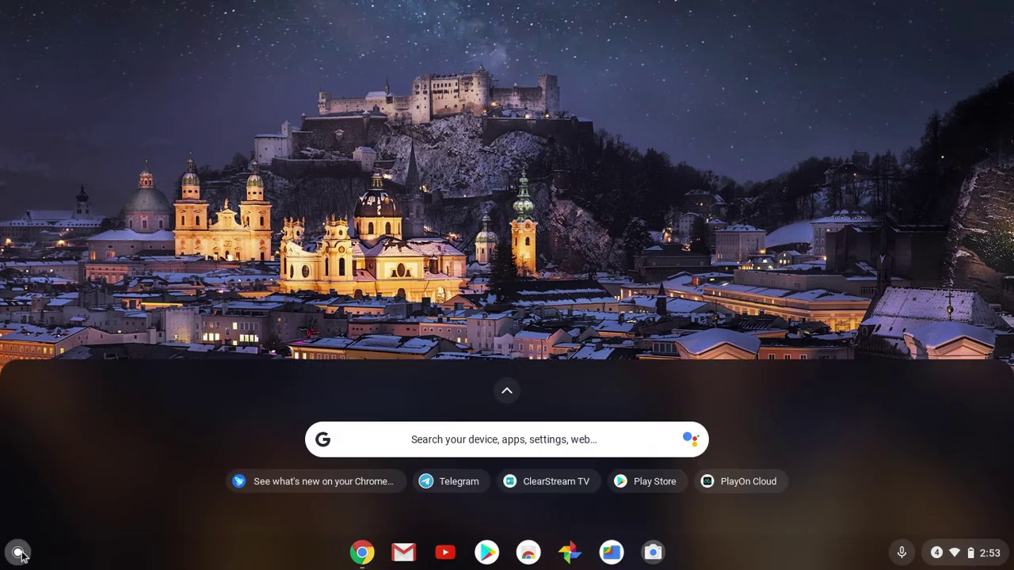
{"action": "left_click", "coordinate": [510, 386]}
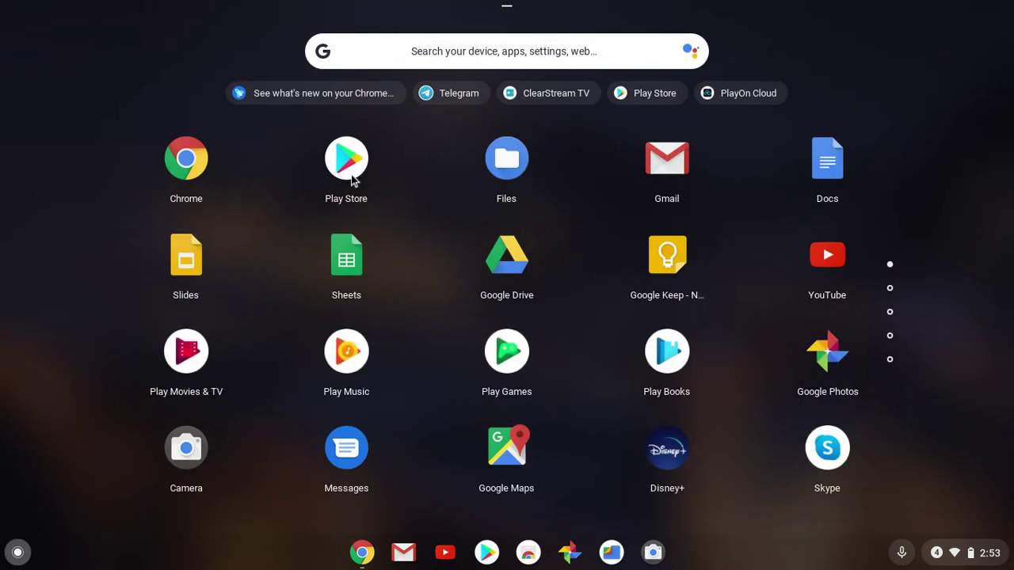
{"action": "left_click", "coordinate": [348, 162]}
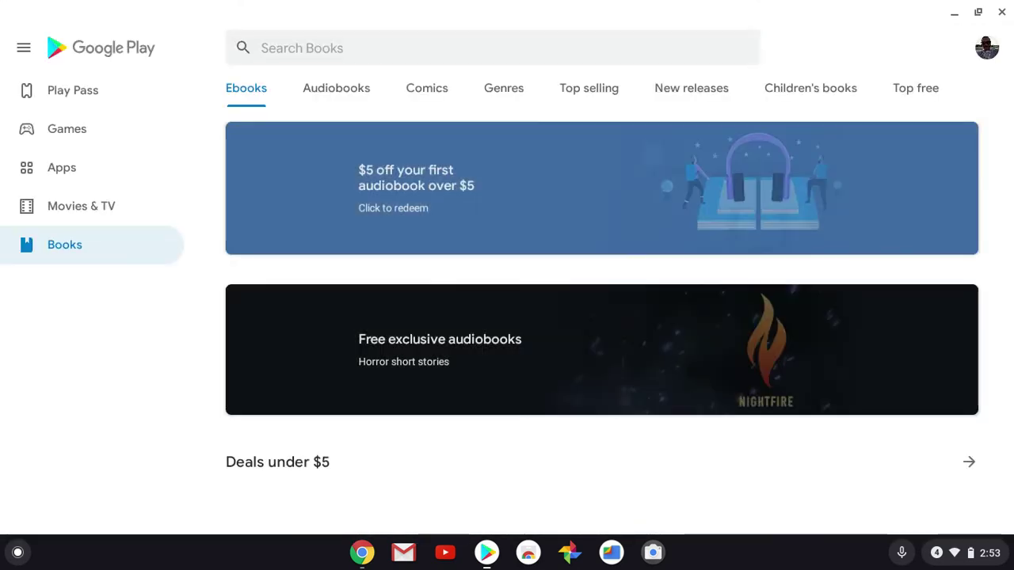
{"action": "left_click", "coordinate": [79, 180]}
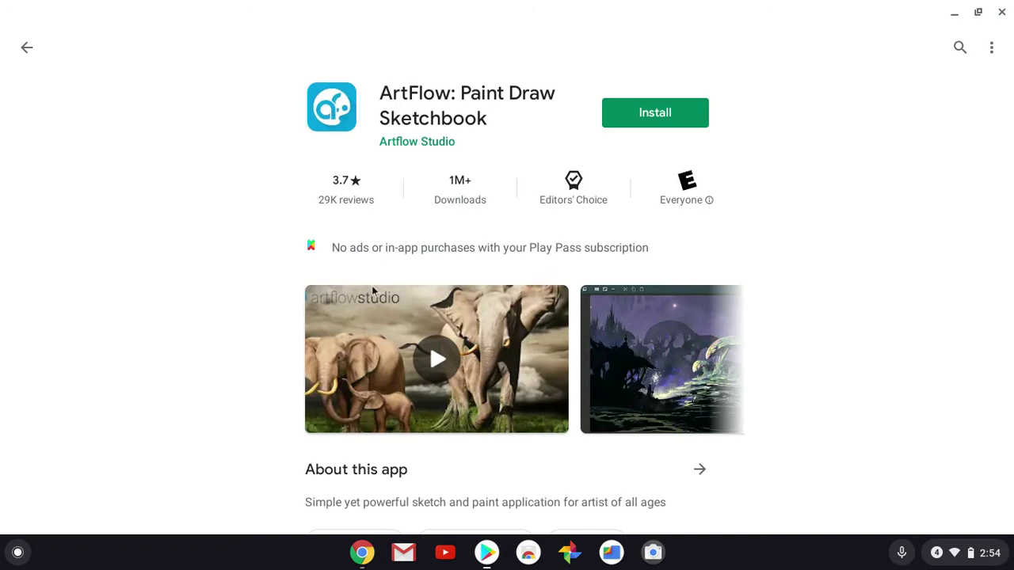
{"action": "left_click", "coordinate": [26, 49]}
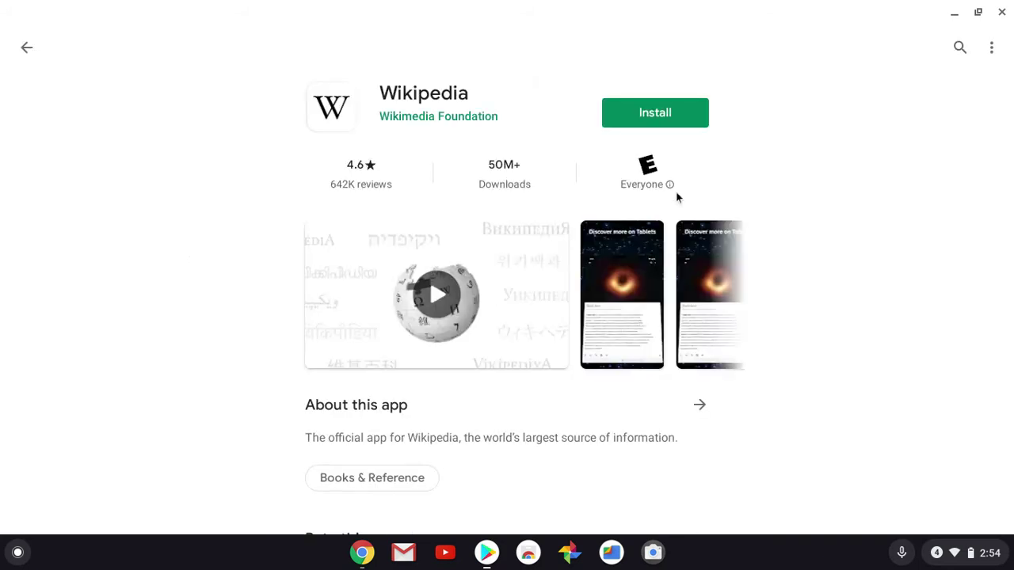
Step: Install Wikipedia from its Play Store listing and open it once downloaded
{"action": "left_click", "coordinate": [666, 115]}
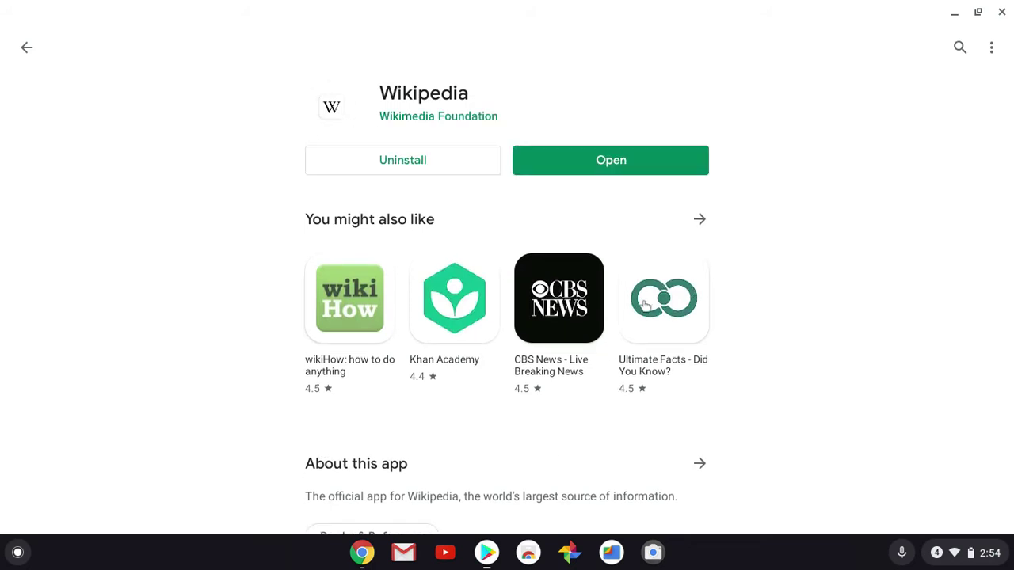
{"action": "left_click", "coordinate": [617, 163]}
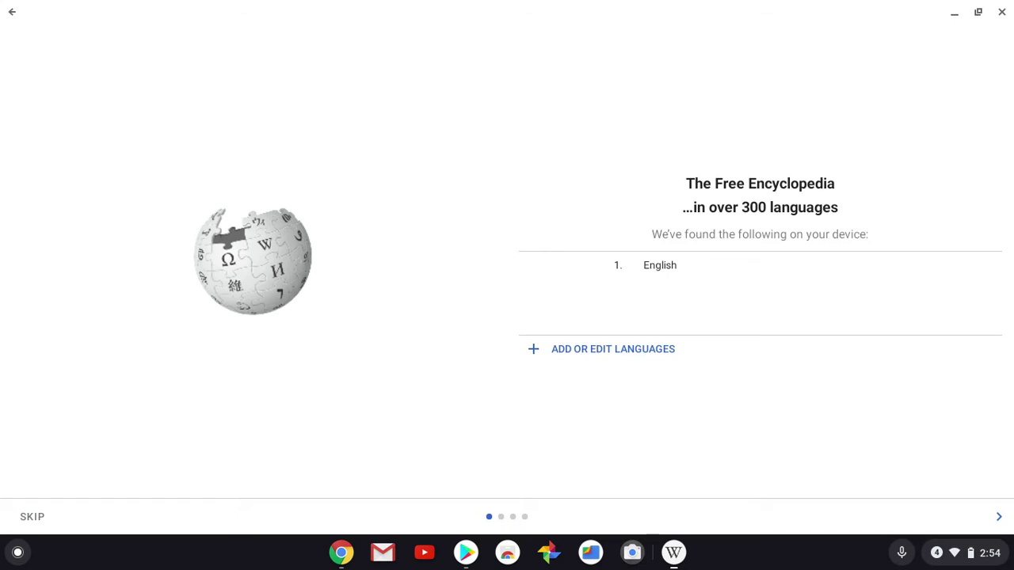
Step: Step through Wikipedia's welcome, reading lists and data pages, then choose GET STARTED
{"action": "left_click", "coordinate": [1000, 516]}
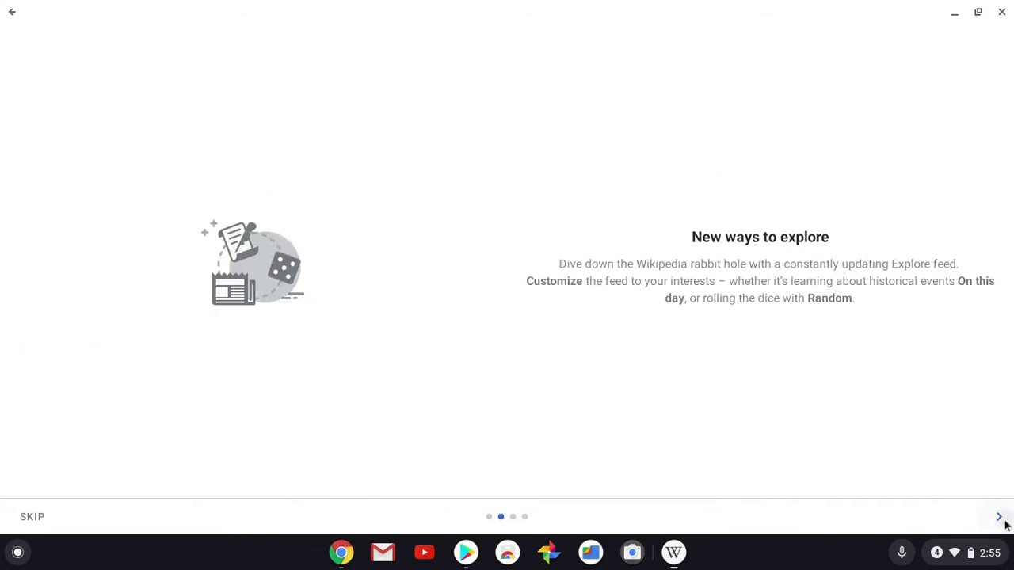
{"action": "left_click", "coordinate": [998, 516]}
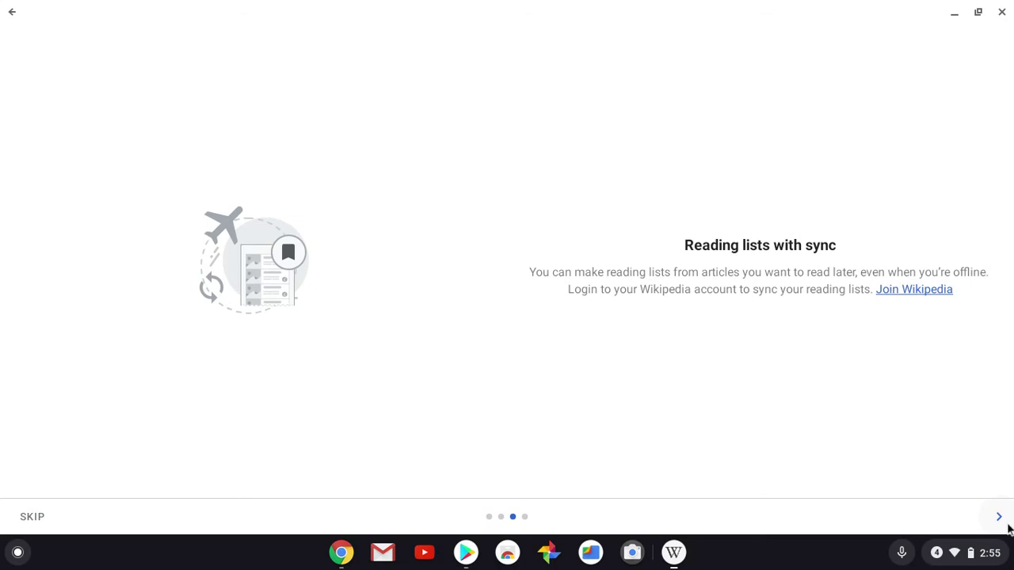
{"action": "left_click", "coordinate": [999, 517]}
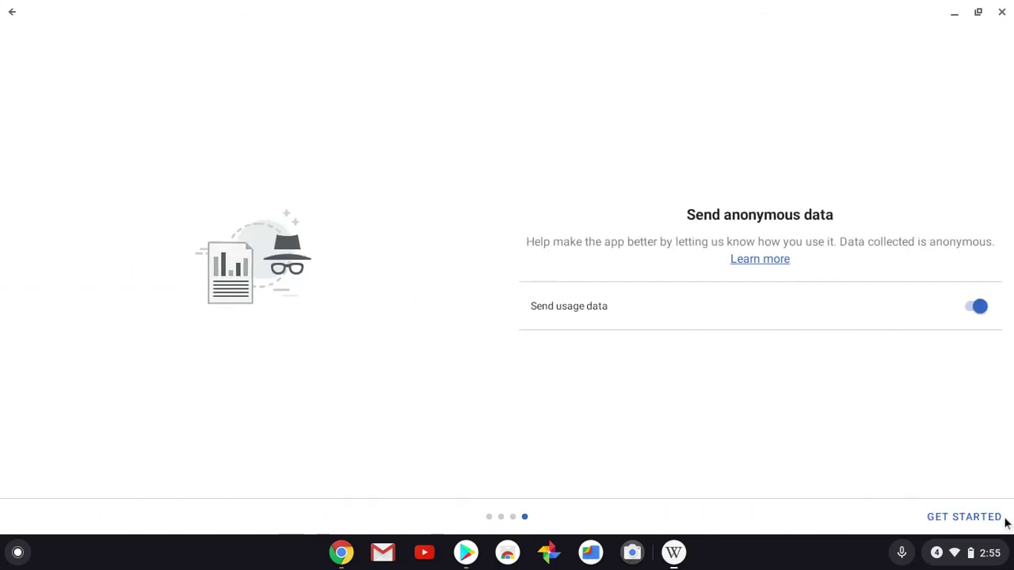
{"action": "left_click", "coordinate": [995, 519]}
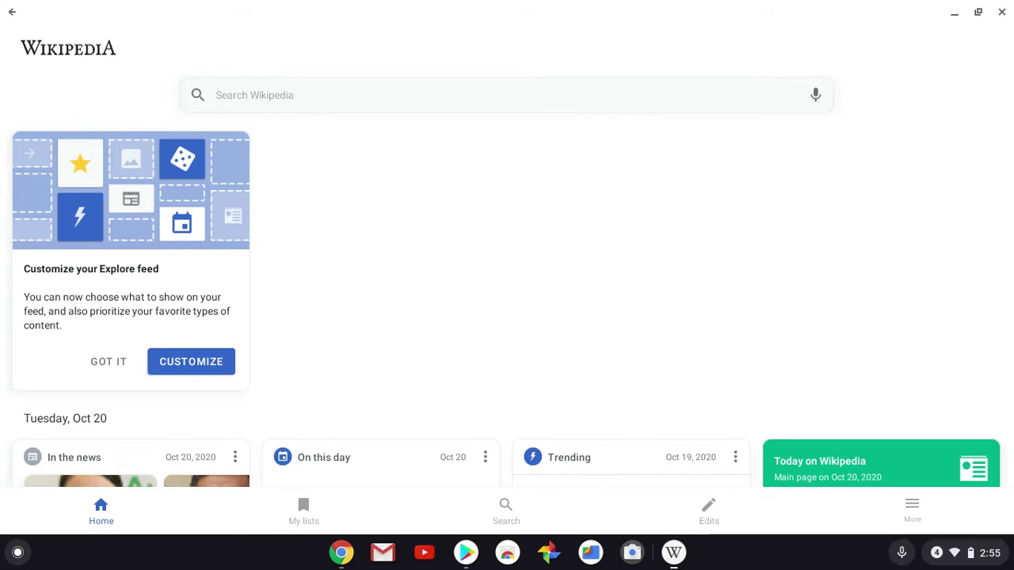
Step: Visit Wikipedia's My lists, Search and Edits tabs, then open and close the More menu
{"action": "left_click", "coordinate": [309, 513]}
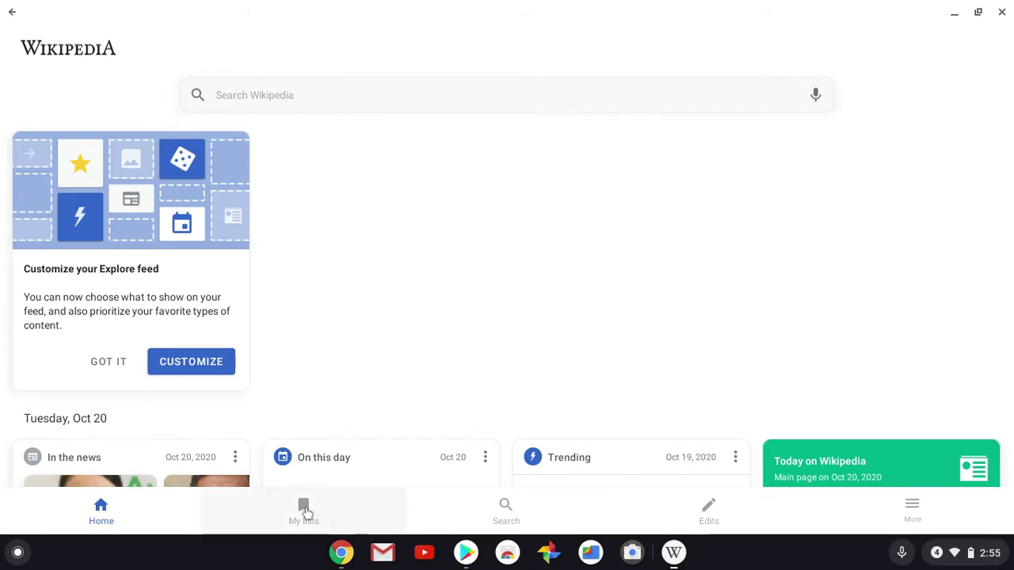
{"action": "left_click", "coordinate": [307, 514]}
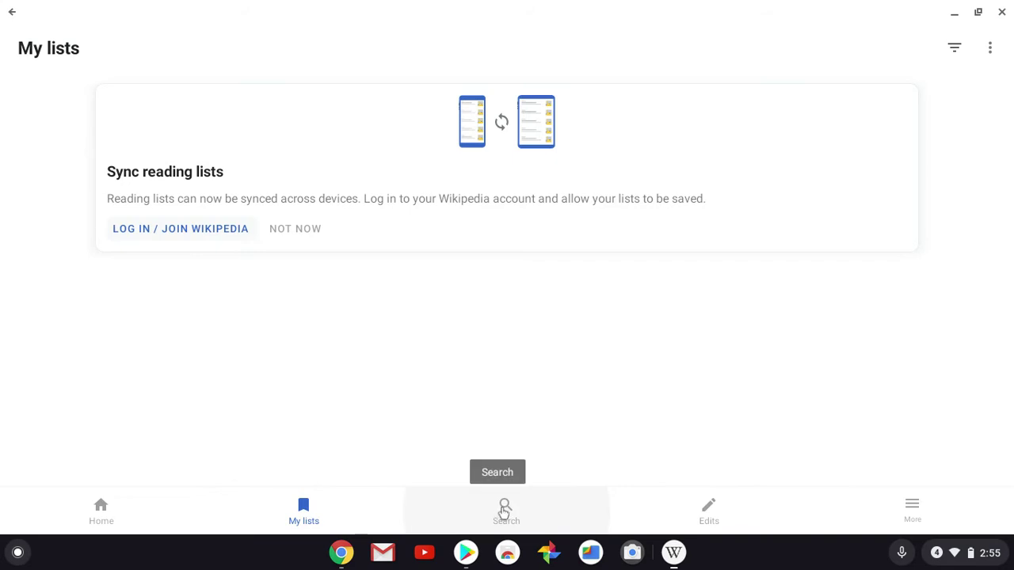
{"action": "left_click", "coordinate": [504, 508]}
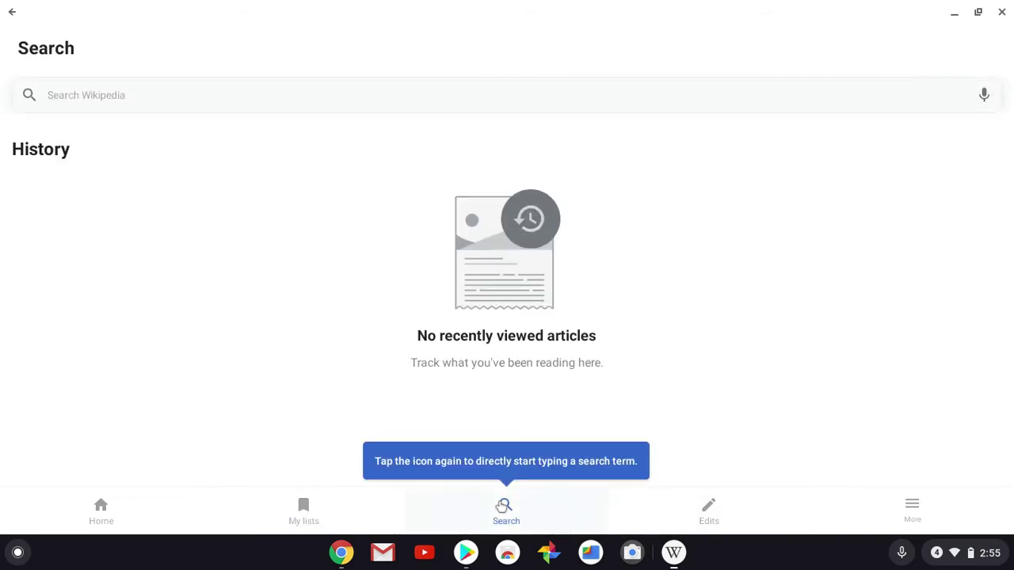
{"action": "left_click", "coordinate": [708, 512]}
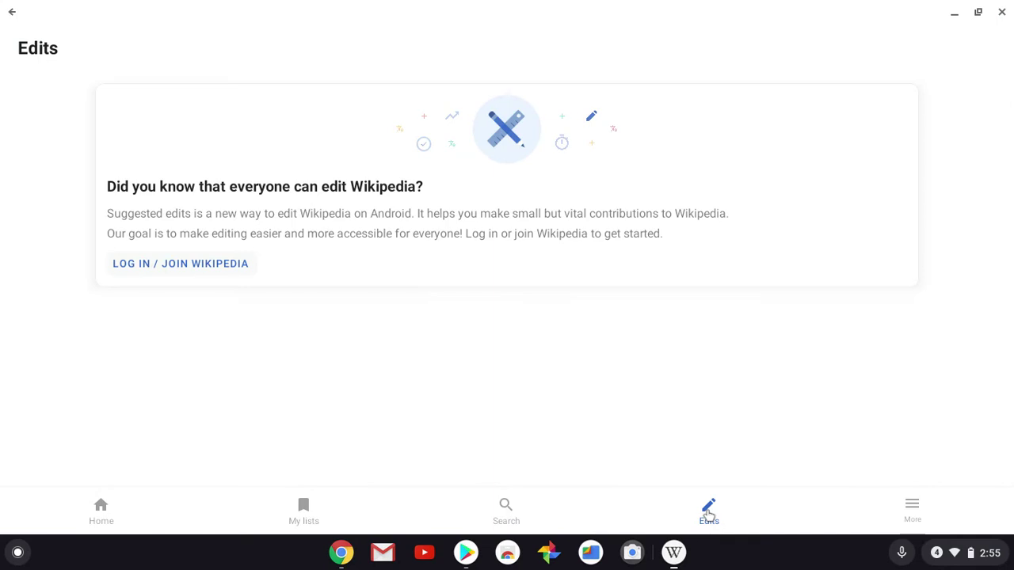
{"action": "left_click", "coordinate": [912, 509]}
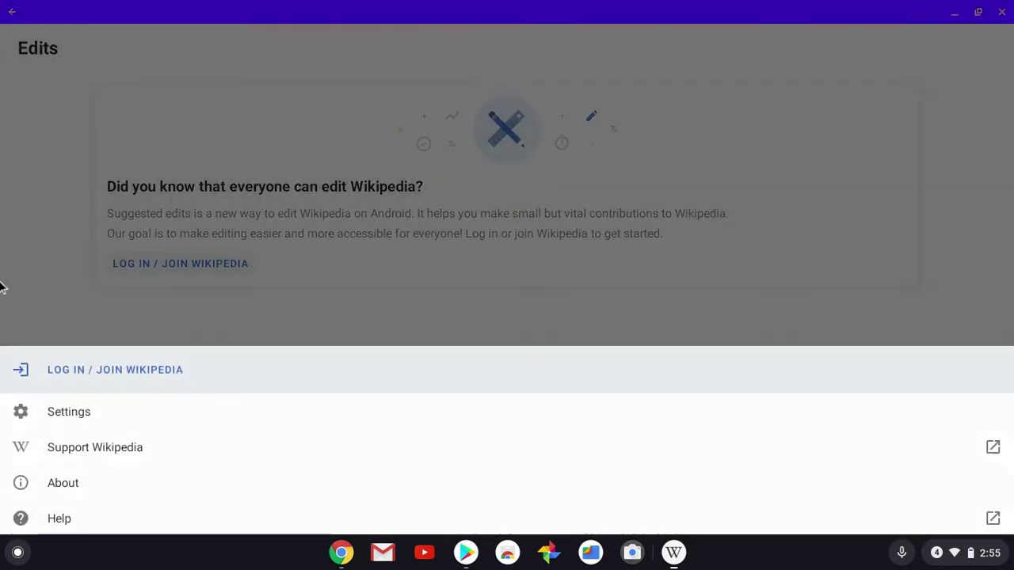
{"action": "left_click", "coordinate": [3, 285]}
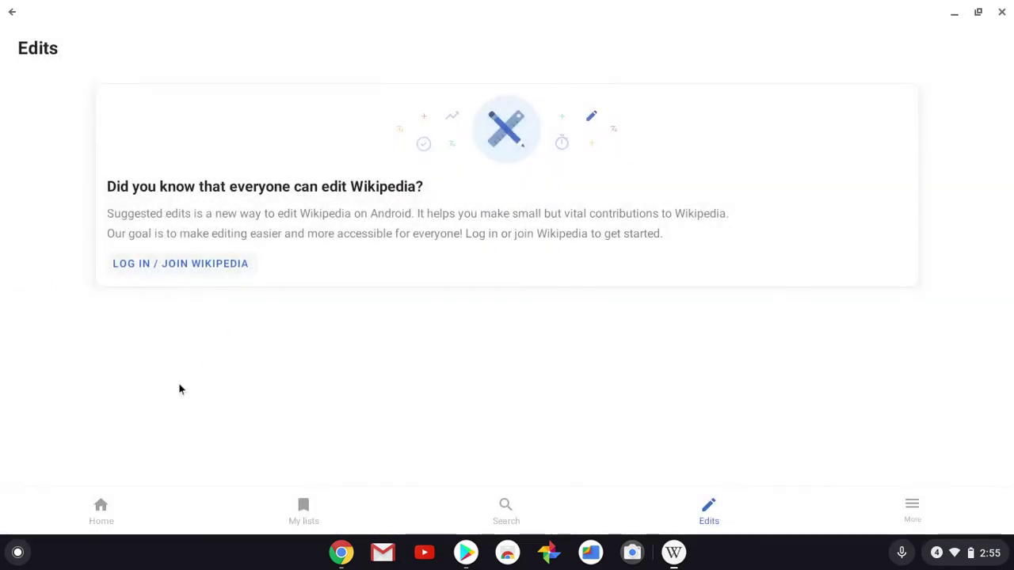
Step: Restore Wikipedia to a phone-sized window, close Play Store, and snap Wikipedia right with Alt+]
{"action": "left_click", "coordinate": [978, 14]}
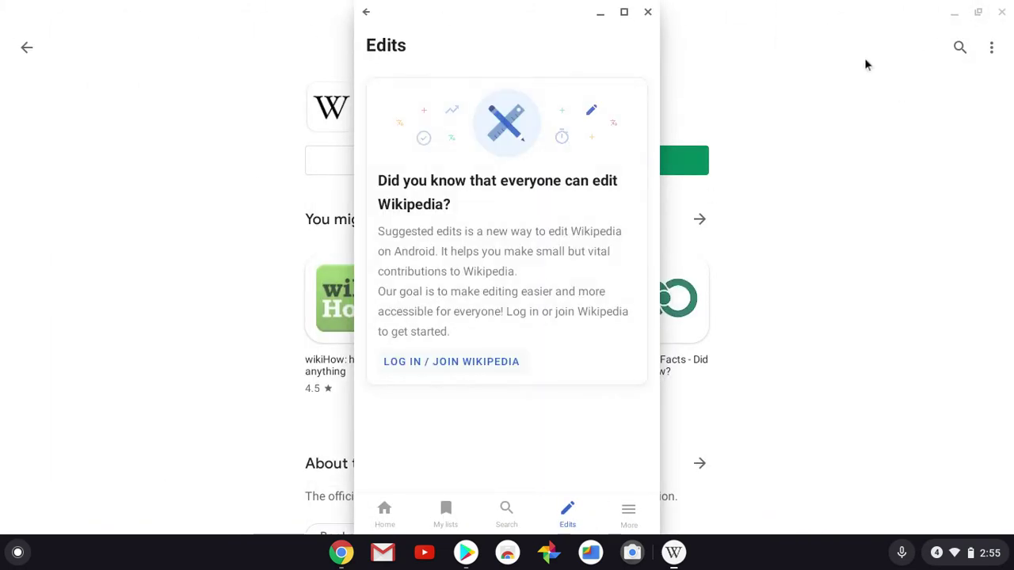
{"action": "left_click", "coordinate": [1002, 12]}
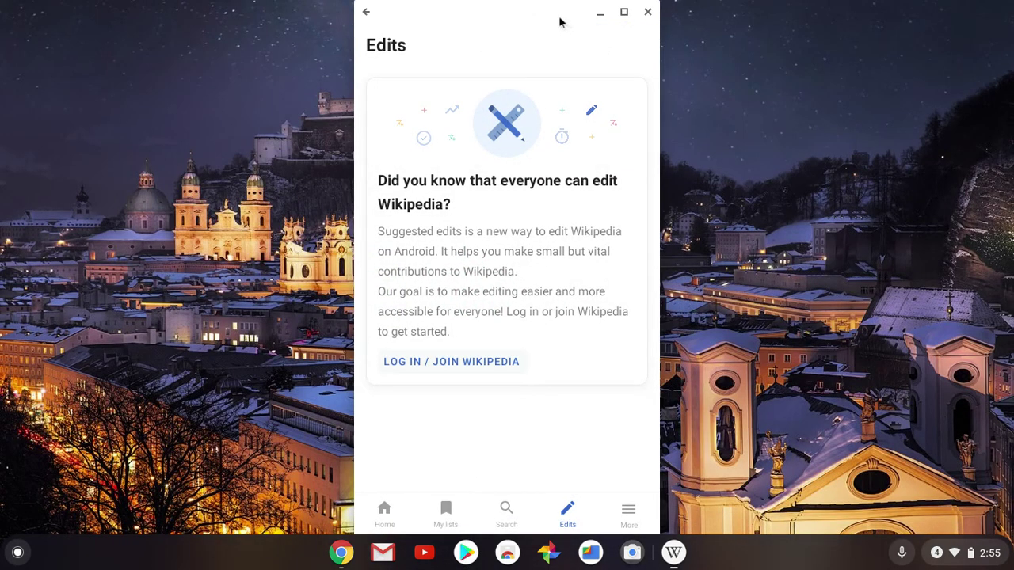
{"action": "key", "text": "alt+bracketright"}
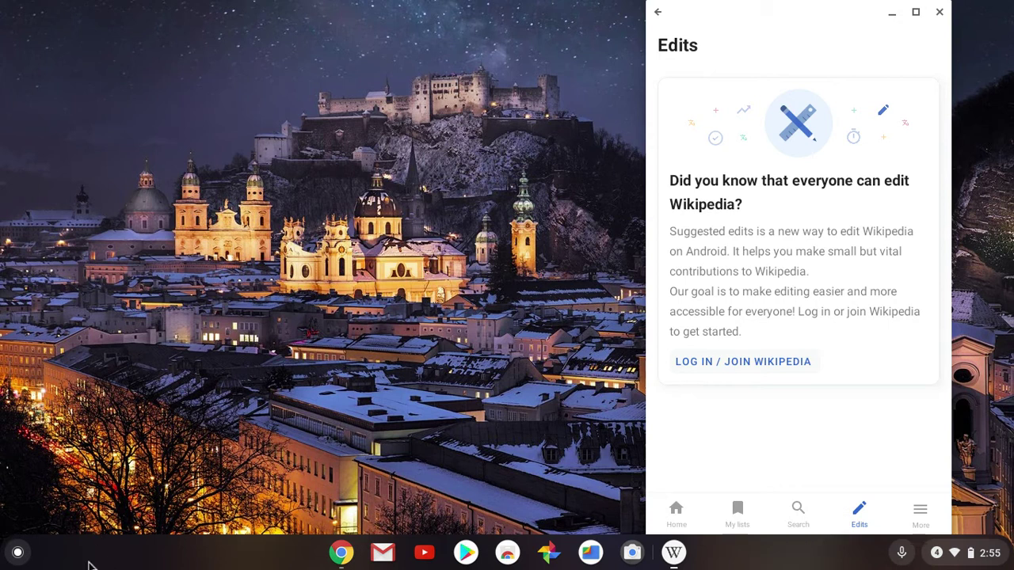
{"action": "left_click", "coordinate": [16, 553]}
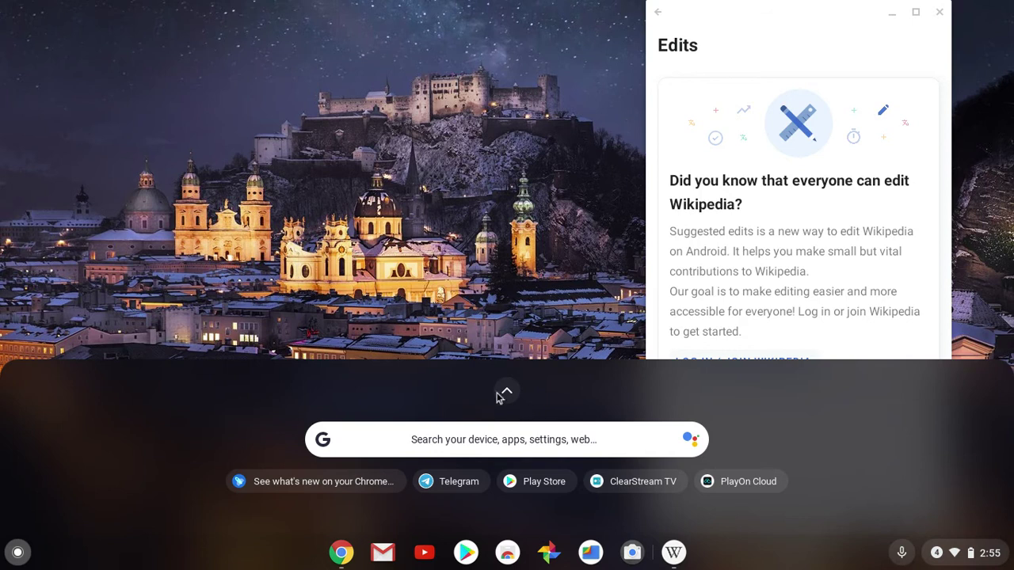
Step: Launch Telegram beside Wikipedia, return Wikipedia to Explore, then minimize both windows
{"action": "left_click", "coordinate": [457, 483]}
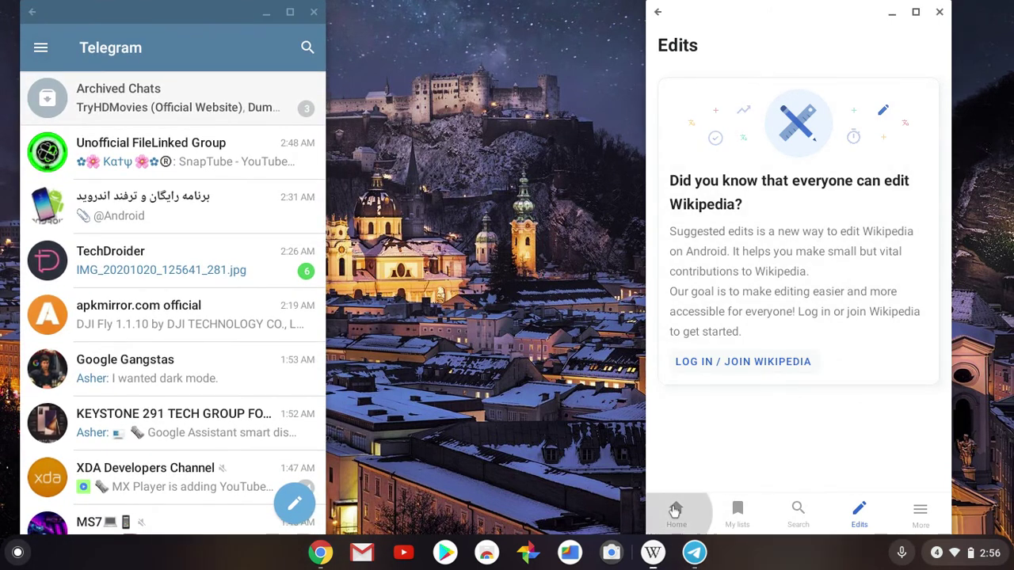
{"action": "left_click", "coordinate": [675, 510]}
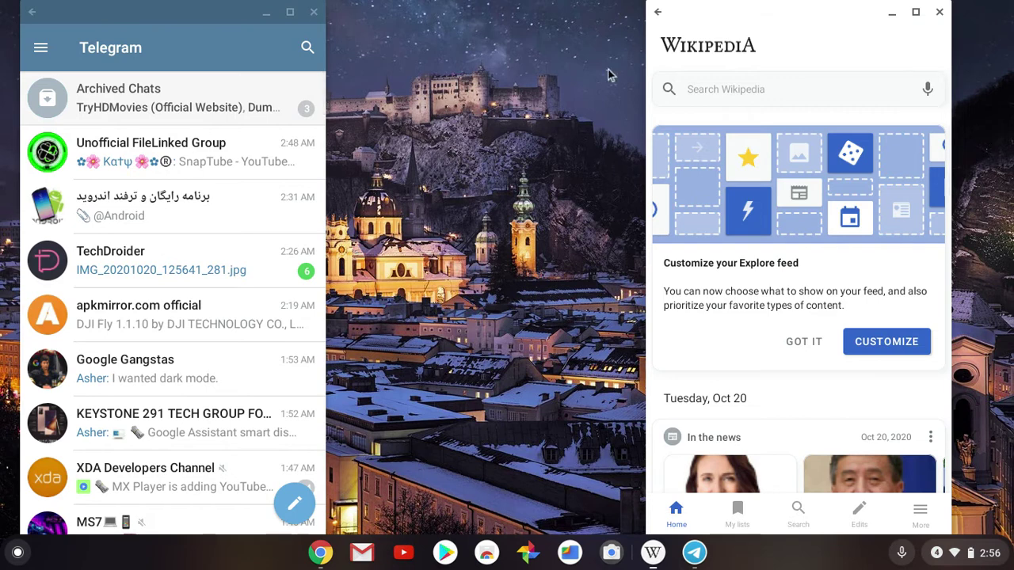
{"action": "left_click", "coordinate": [267, 13]}
{"action": "left_click", "coordinate": [889, 11]}
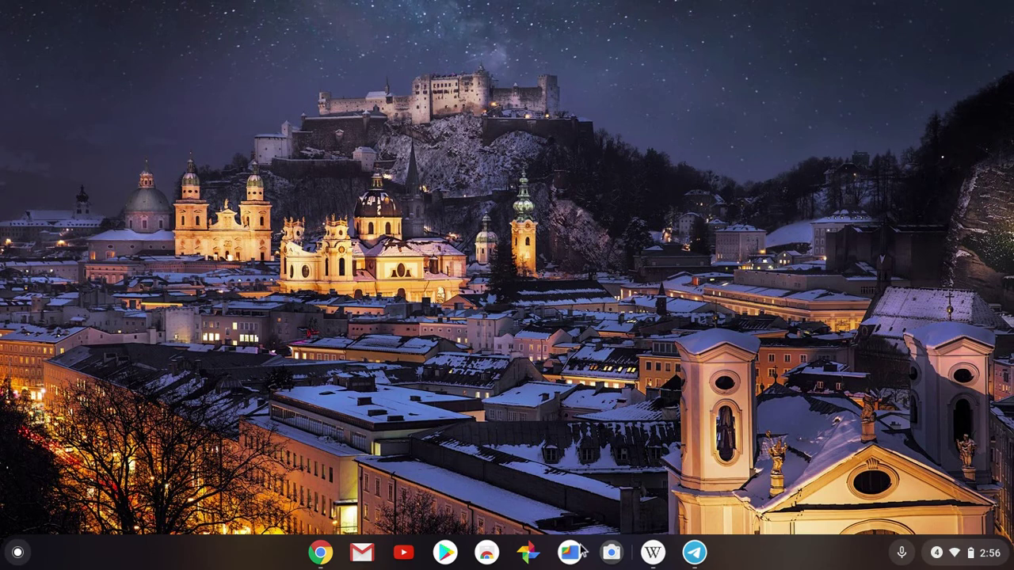
Step: In Chrome, trim the Walmart+ scan & go address back to walmart.com/ and load it
{"action": "left_click", "coordinate": [328, 552]}
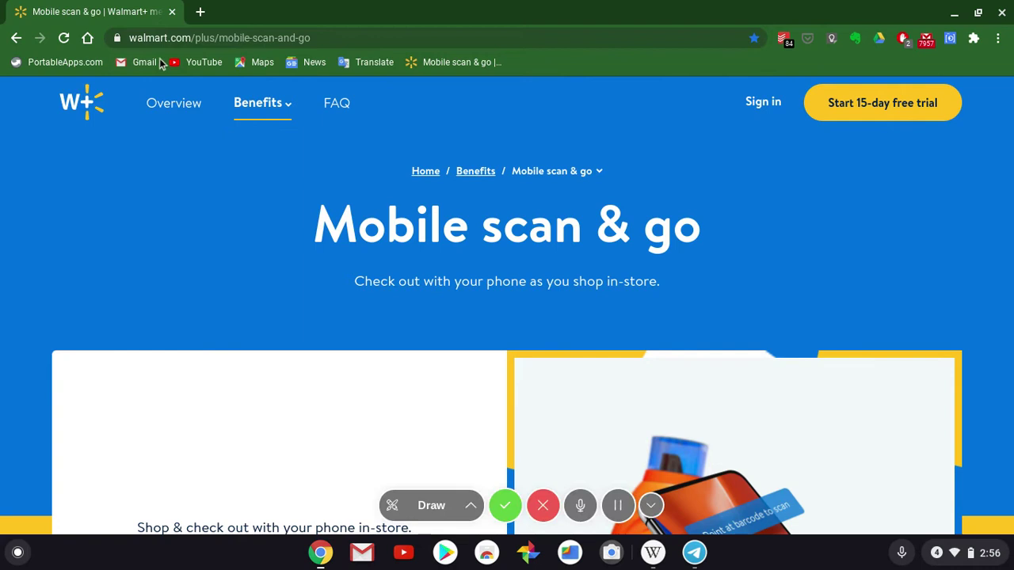
{"action": "left_click", "coordinate": [261, 103]}
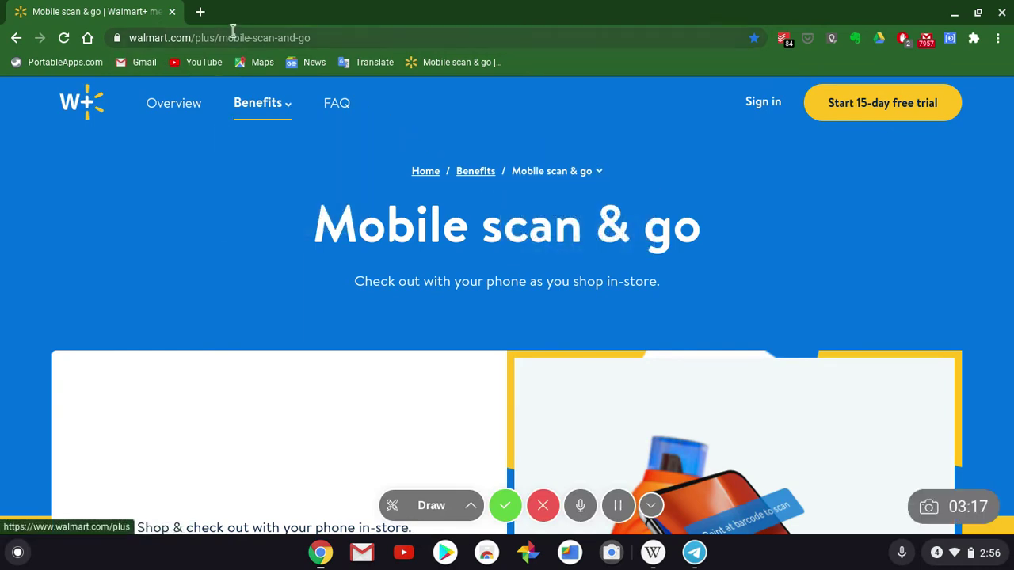
{"action": "left_click", "coordinate": [330, 36]}
{"action": "key", "text": "End"}
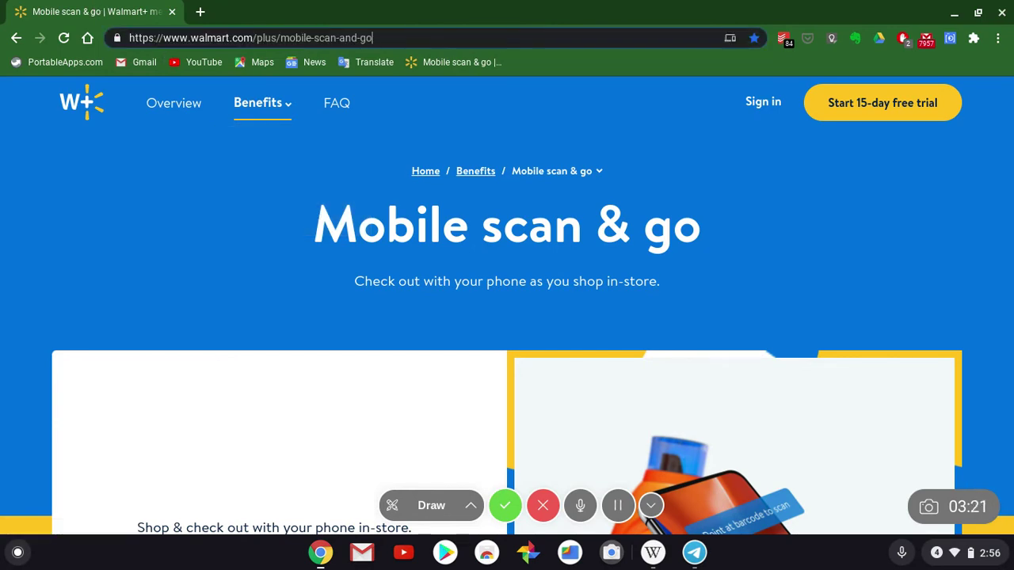
{"action": "key", "text": "BackSpace"}
{"action": "key", "text": "BackSpace"}
{"action": "key", "text": "BackSpace"}
{"action": "key", "text": "BackSpace"}
{"action": "key", "text": "BackSpace"}
{"action": "key", "text": "BackSpace"}
{"action": "key", "text": "BackSpace"}
{"action": "key", "text": "BackSpace"}
{"action": "key", "text": "BackSpace"}
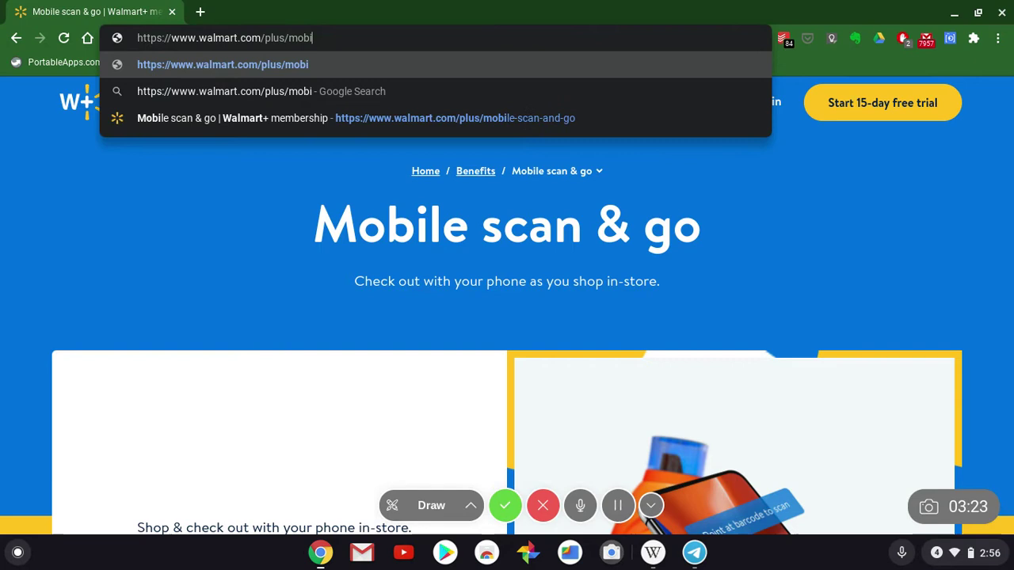
{"action": "key", "text": "BackSpace"}
{"action": "key", "text": "BackSpace"}
{"action": "key", "text": "BackSpace"}
{"action": "key", "text": "BackSpace"}
{"action": "key", "text": "BackSpace"}
{"action": "key", "text": "BackSpace"}
{"action": "key", "text": "BackSpace"}
{"action": "key", "text": "BackSpace"}
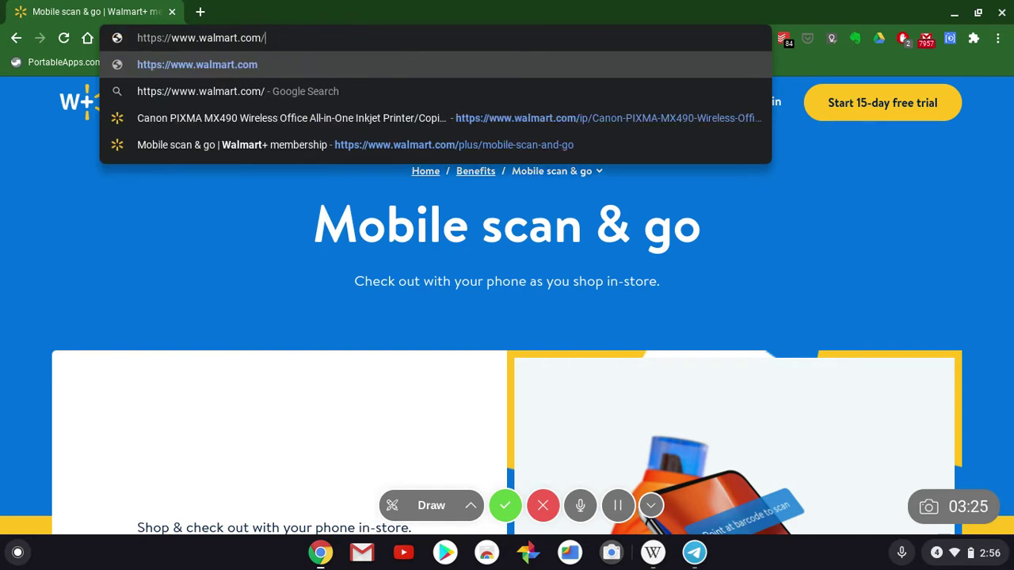
{"action": "key", "text": "Return"}
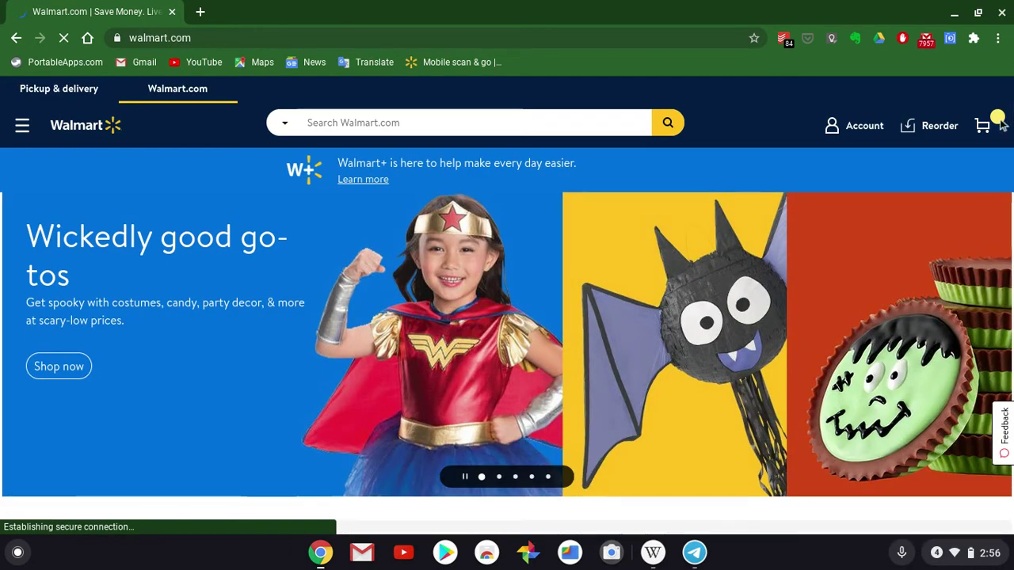
Step: Scroll the Walmart home page to Shop by category and open Men's clothing
{"action": "scroll", "coordinate": [507, 317], "scroll_direction": "down", "scroll_amount": 2}
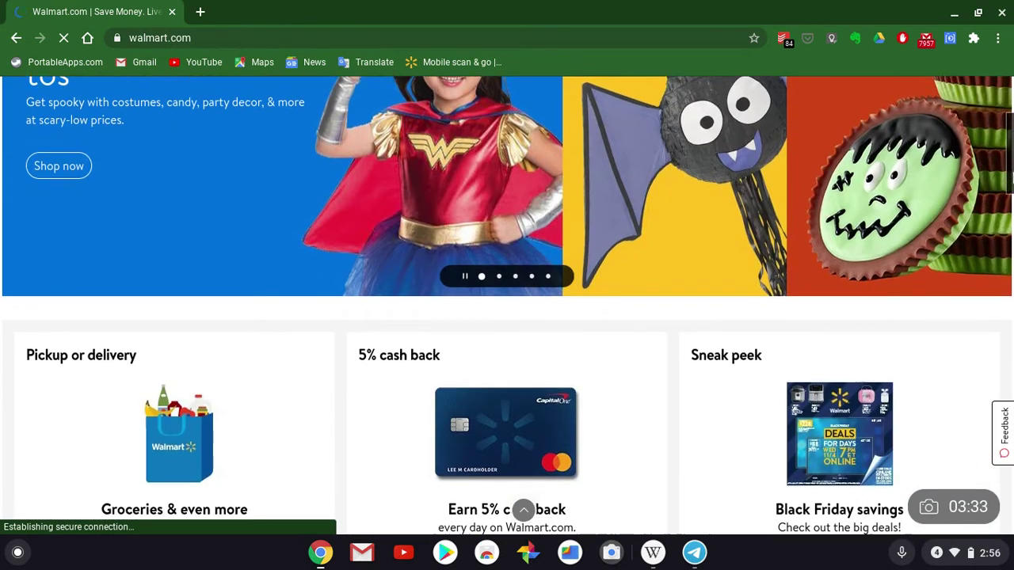
{"action": "scroll", "coordinate": [507, 317], "scroll_direction": "down", "scroll_amount": 2}
{"action": "mouse_move", "coordinate": [1010, 208]}
{"action": "left_mouse_down"}
{"action": "mouse_move", "coordinate": [1011, 456]}
{"action": "mouse_move", "coordinate": [1012, 235]}
{"action": "left_mouse_up"}
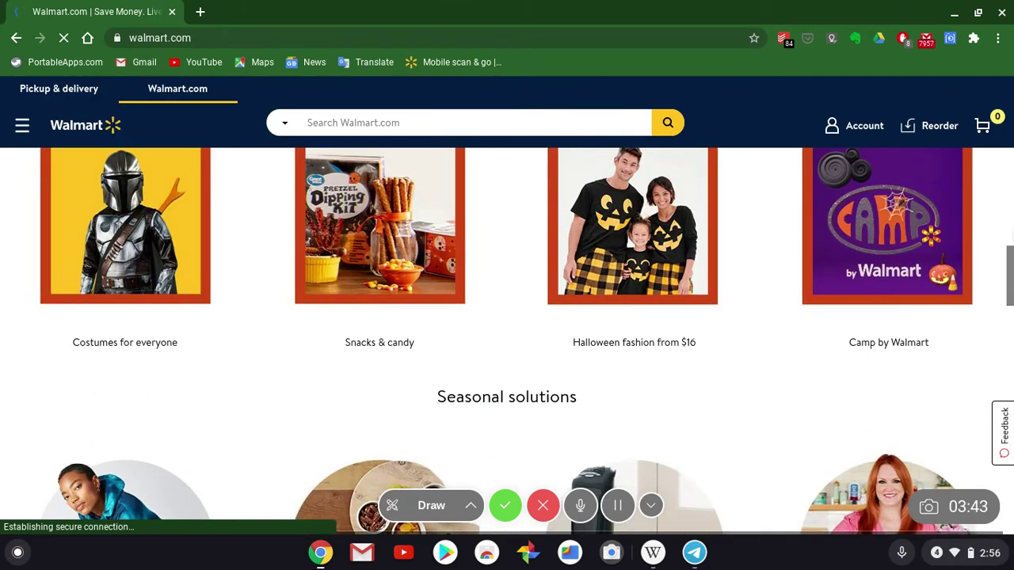
{"action": "scroll", "coordinate": [1011, 231], "scroll_direction": "up", "scroll_amount": 3}
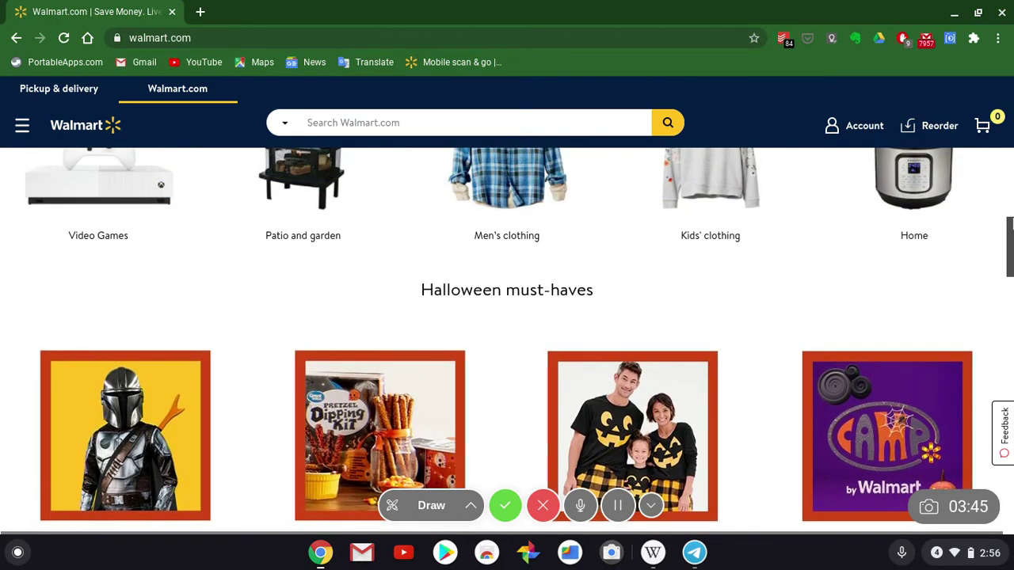
{"action": "scroll", "coordinate": [1011, 231], "scroll_direction": "up", "scroll_amount": 5}
{"action": "scroll", "coordinate": [1011, 231], "scroll_direction": "down", "scroll_amount": 4}
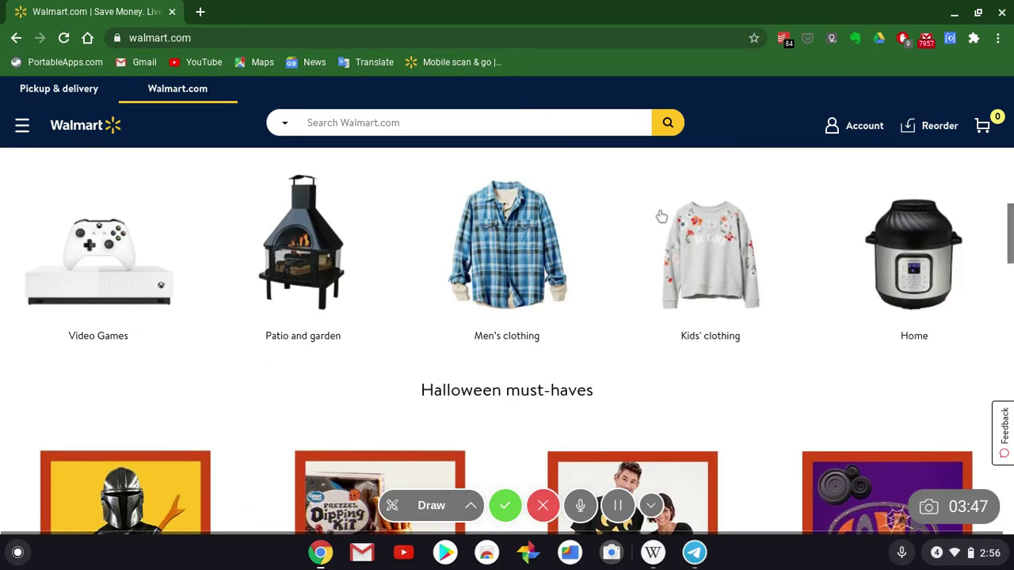
{"action": "left_click", "coordinate": [495, 253]}
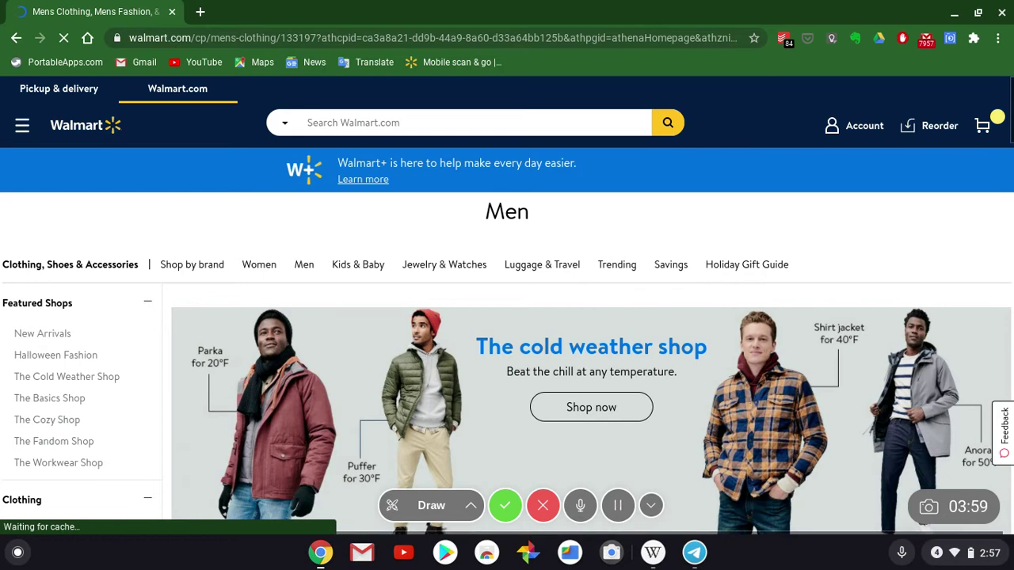
Step: Reopen Wikipedia from the shelf and dismiss its feed customization card
{"action": "left_click", "coordinate": [651, 552]}
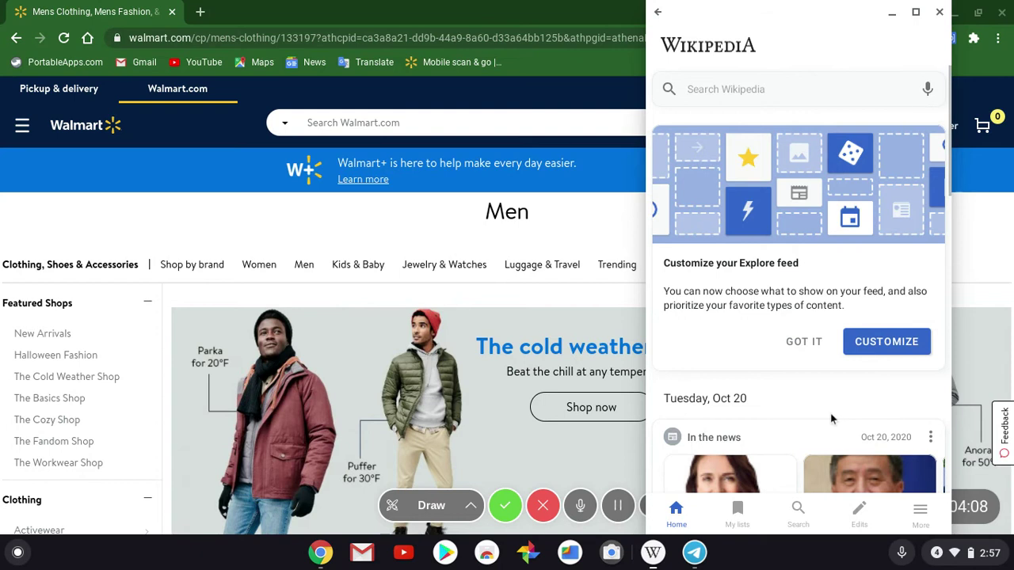
{"action": "left_click", "coordinate": [814, 343]}
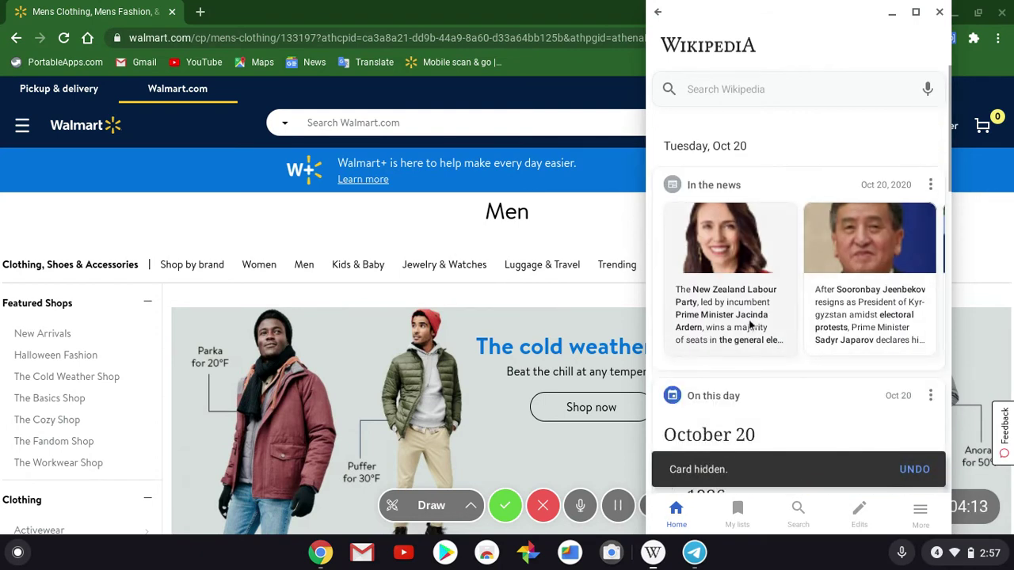
Step: Open the New Zealand election story, resize Chrome to fit beside Wikipedia, and launch Telegram
{"action": "left_click", "coordinate": [755, 308]}
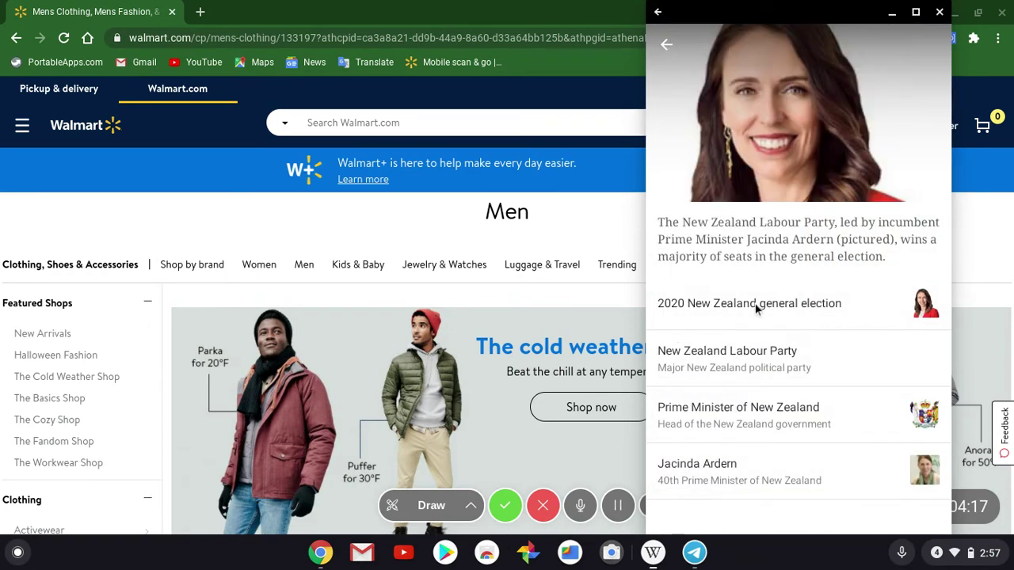
{"action": "left_click", "coordinate": [979, 15]}
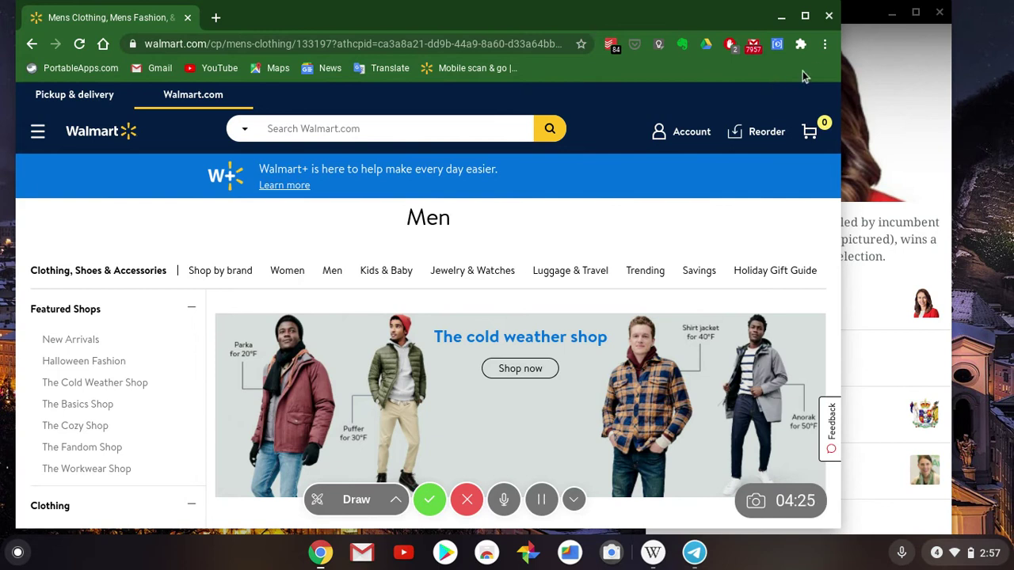
{"action": "mouse_move", "coordinate": [832, 70]}
{"action": "left_mouse_down"}
{"action": "mouse_move", "coordinate": [841, 64]}
{"action": "mouse_move", "coordinate": [633, 64]}
{"action": "left_mouse_up"}
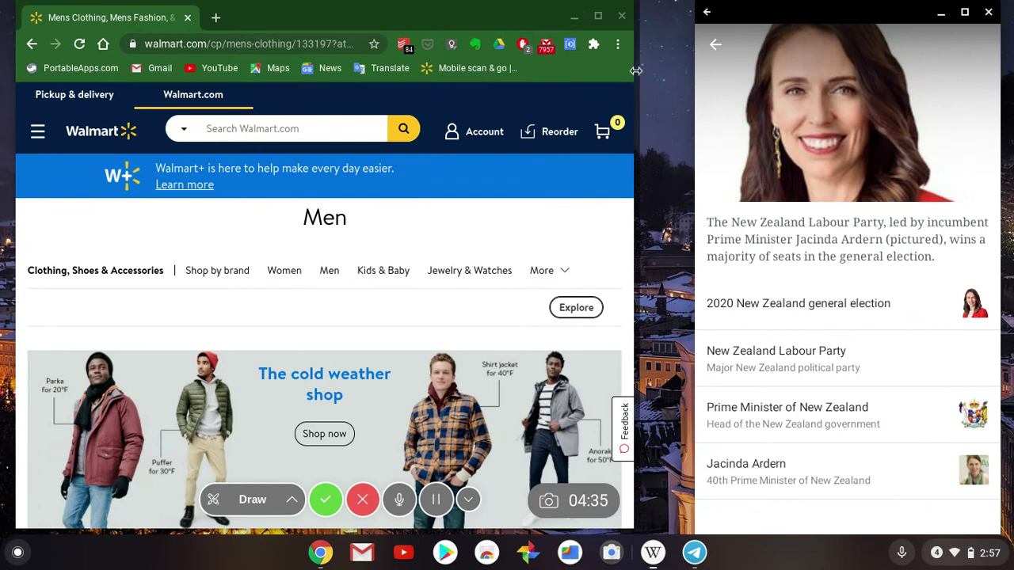
{"action": "left_click_drag", "start_coordinate": [633, 69], "coordinate": [659, 69]}
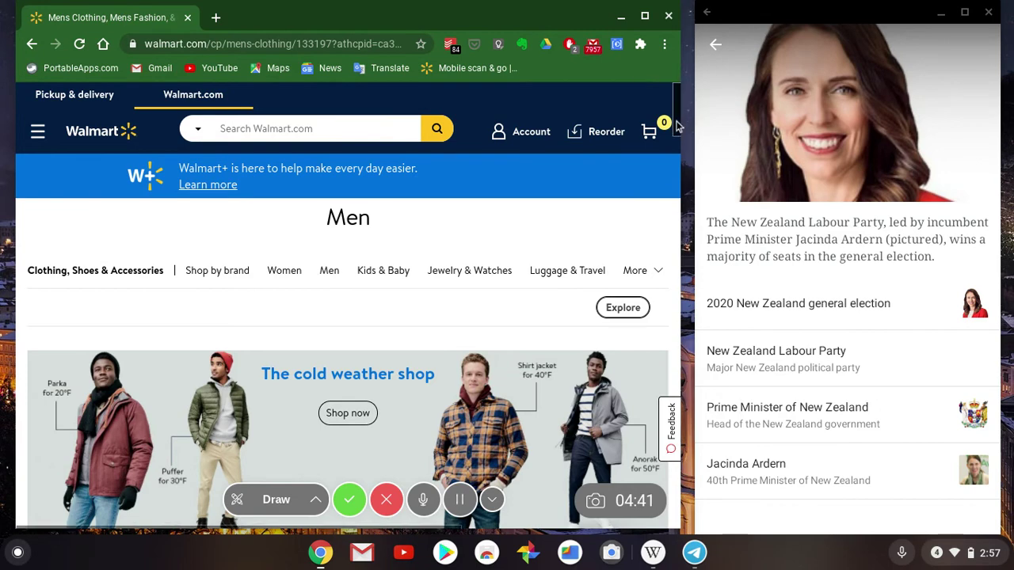
{"action": "left_click_drag", "start_coordinate": [677, 126], "coordinate": [664, 372]}
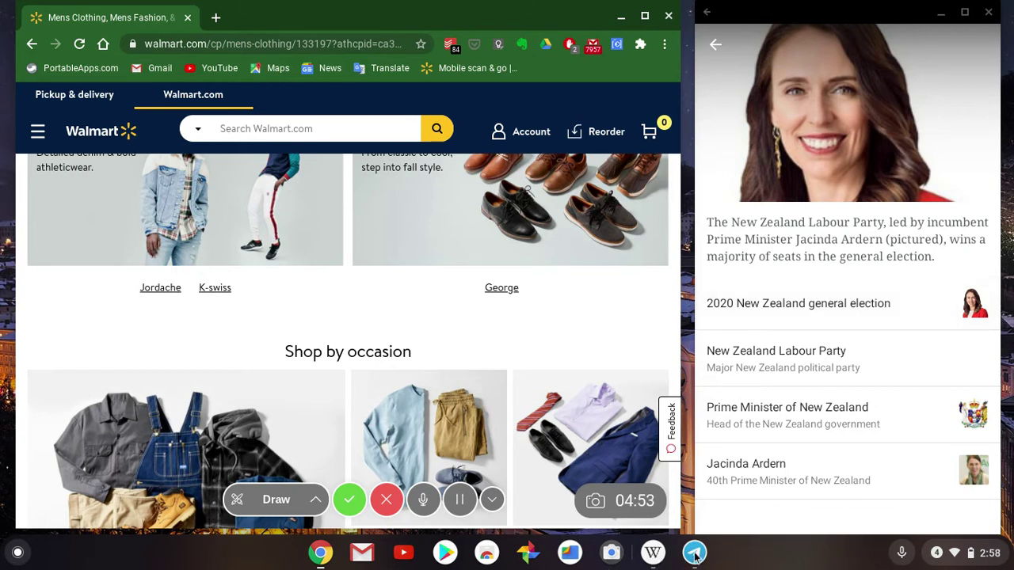
{"action": "left_click", "coordinate": [694, 557]}
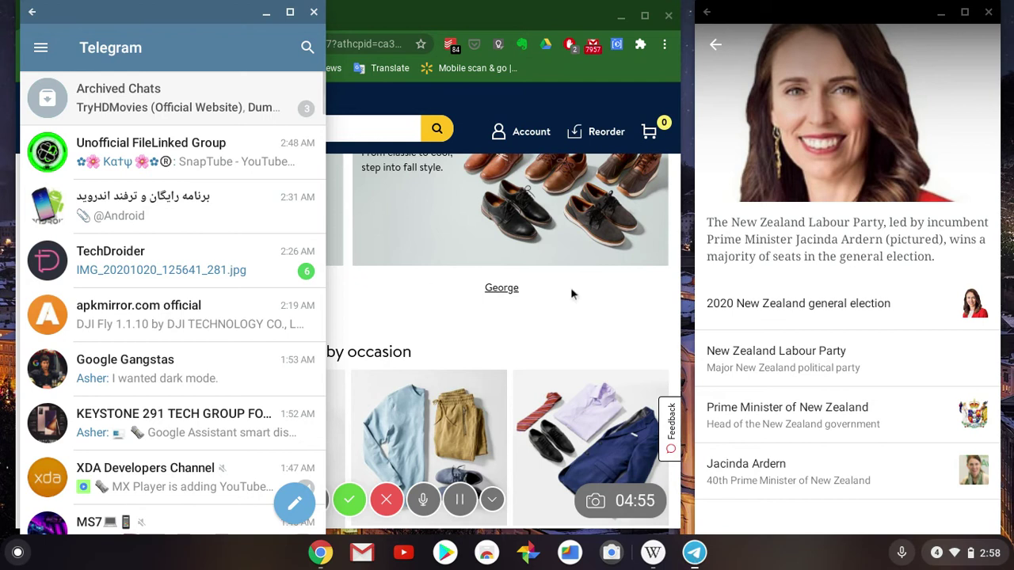
{"action": "left_click", "coordinate": [149, 204]}
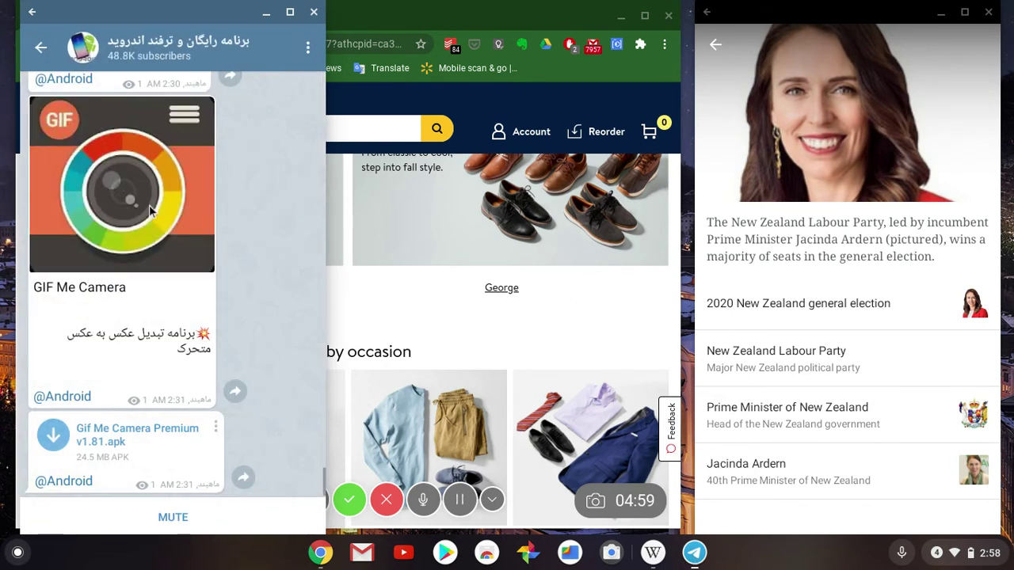
{"action": "left_click", "coordinate": [36, 56]}
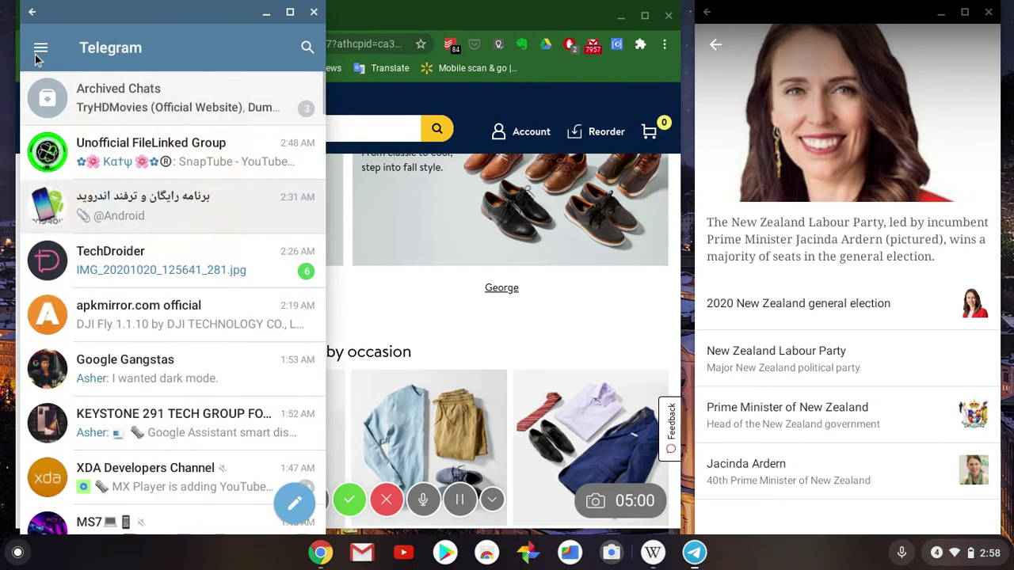
{"action": "left_click", "coordinate": [186, 320]}
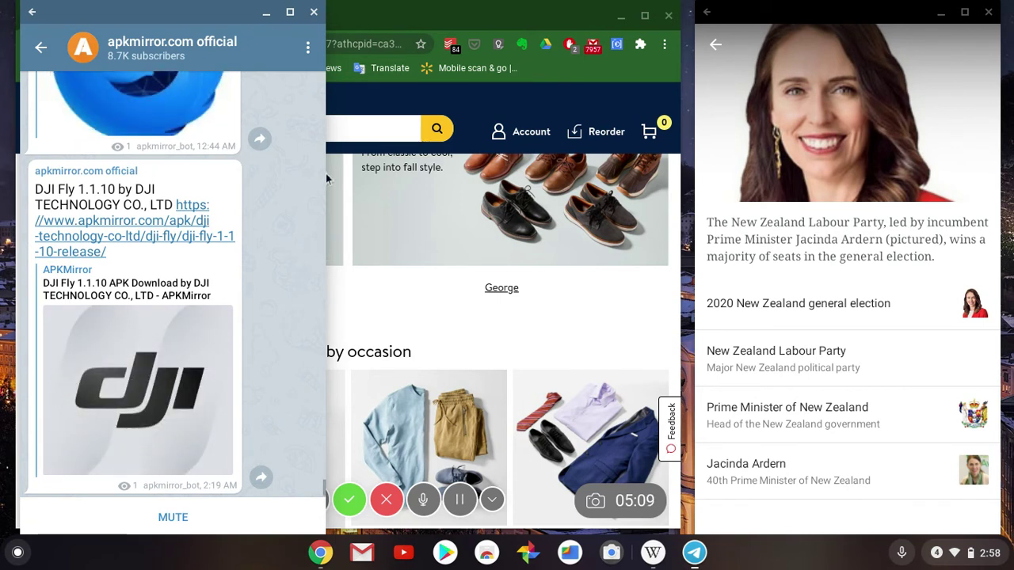
{"action": "right_click", "coordinate": [270, 241]}
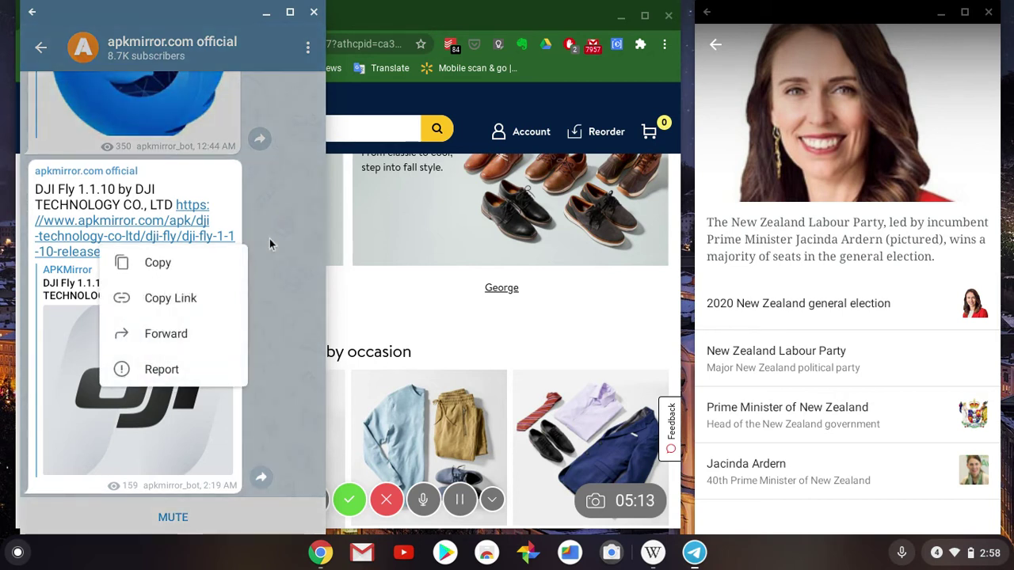
{"action": "left_click", "coordinate": [277, 237]}
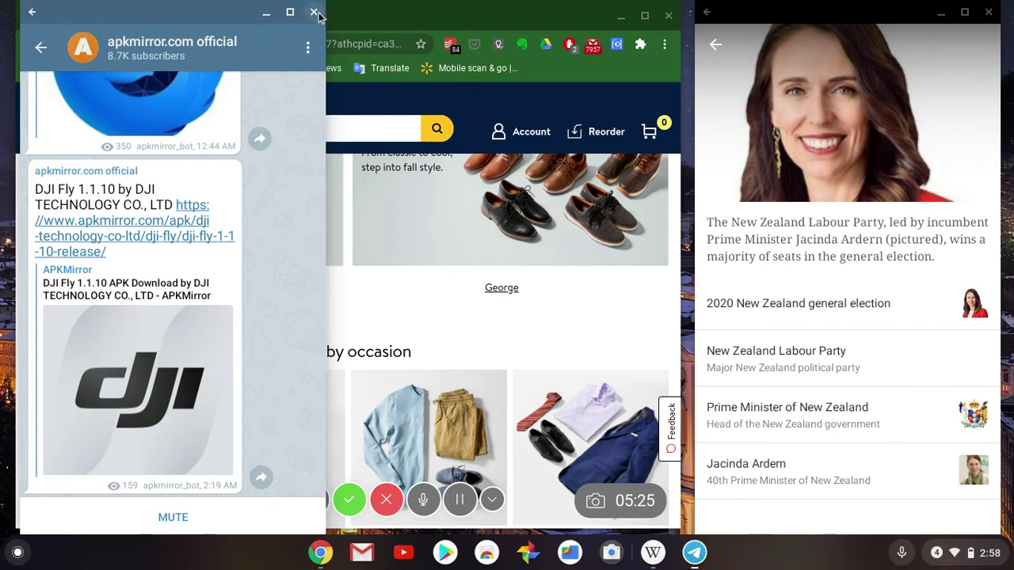
{"action": "left_click", "coordinate": [314, 13]}
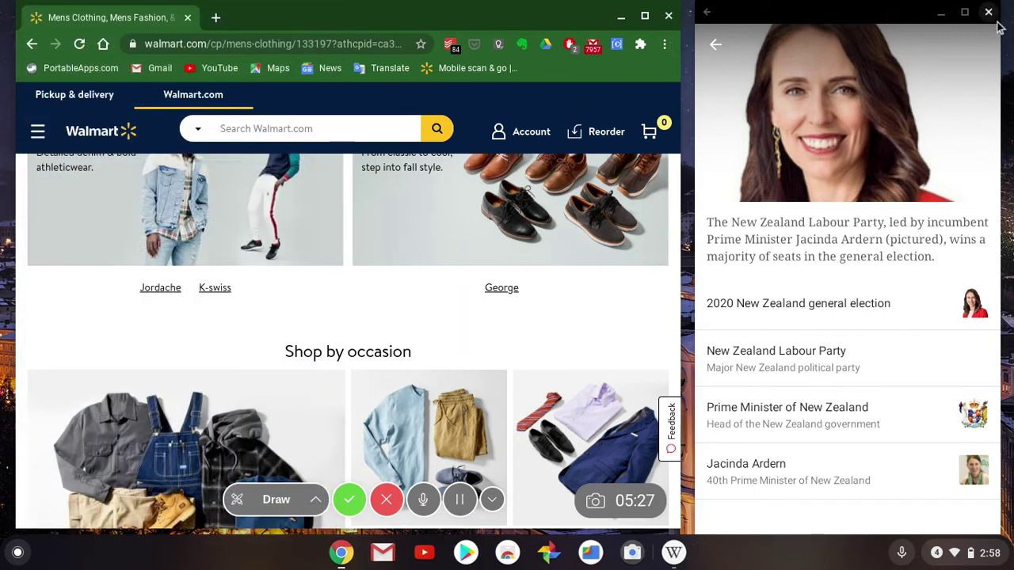
Step: Close the Wikipedia window, then maximize and minimize Chrome to clear the desktop
{"action": "left_click", "coordinate": [989, 13]}
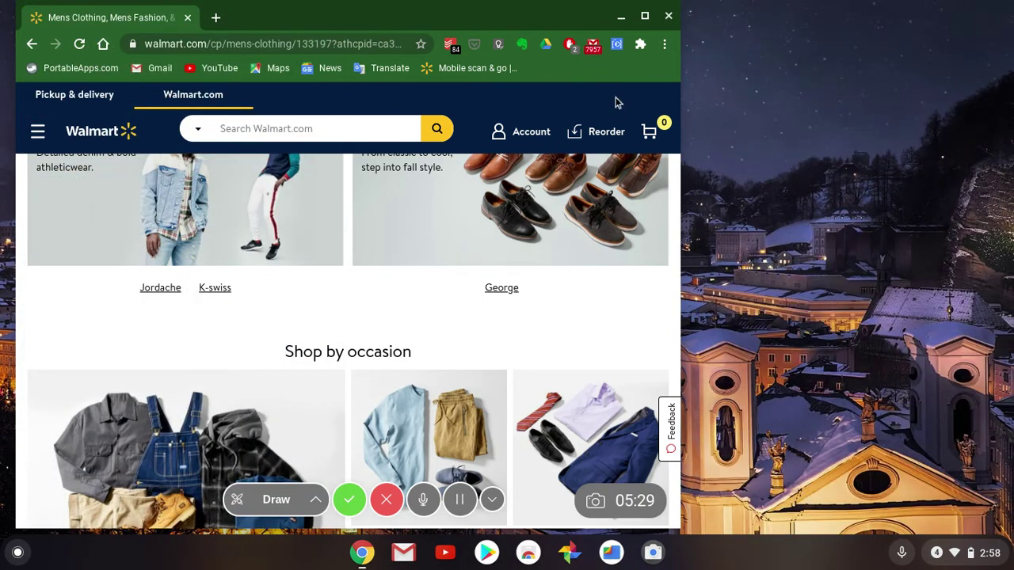
{"action": "left_click", "coordinate": [654, 22]}
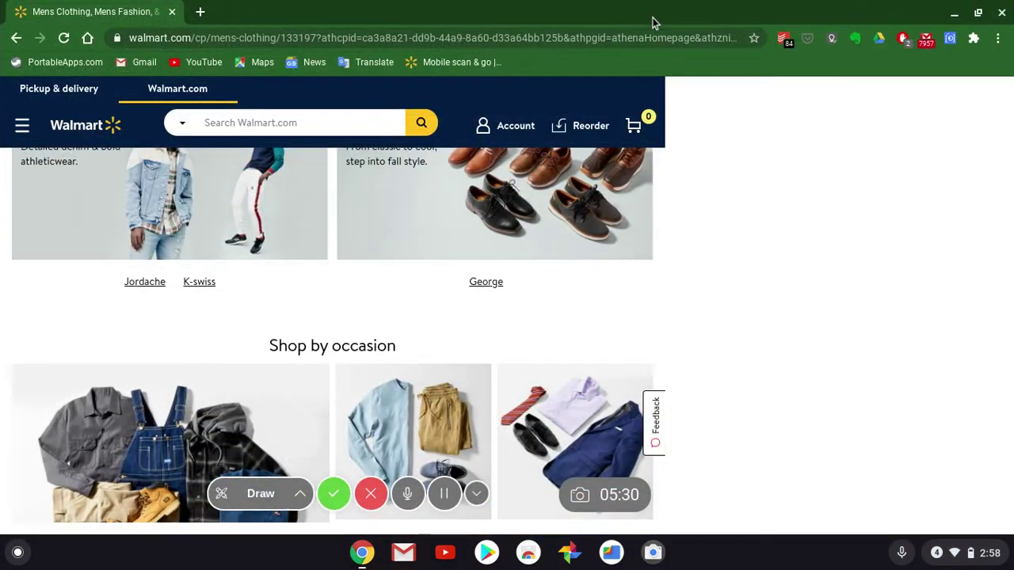
{"action": "left_click", "coordinate": [954, 23]}
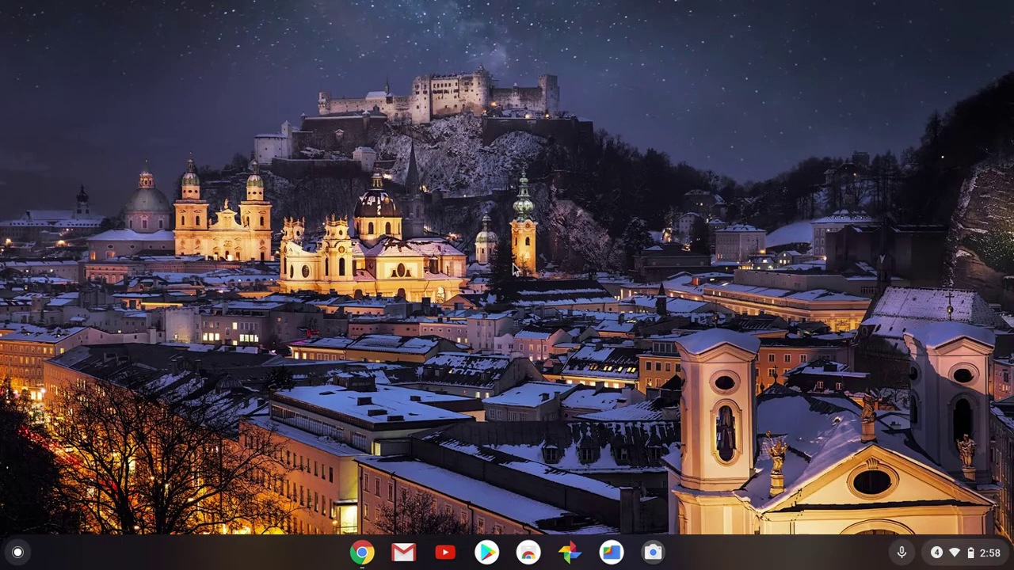
Step: Relaunch Wikipedia from the third page of the expanded app launcher
{"action": "left_click", "coordinate": [19, 553]}
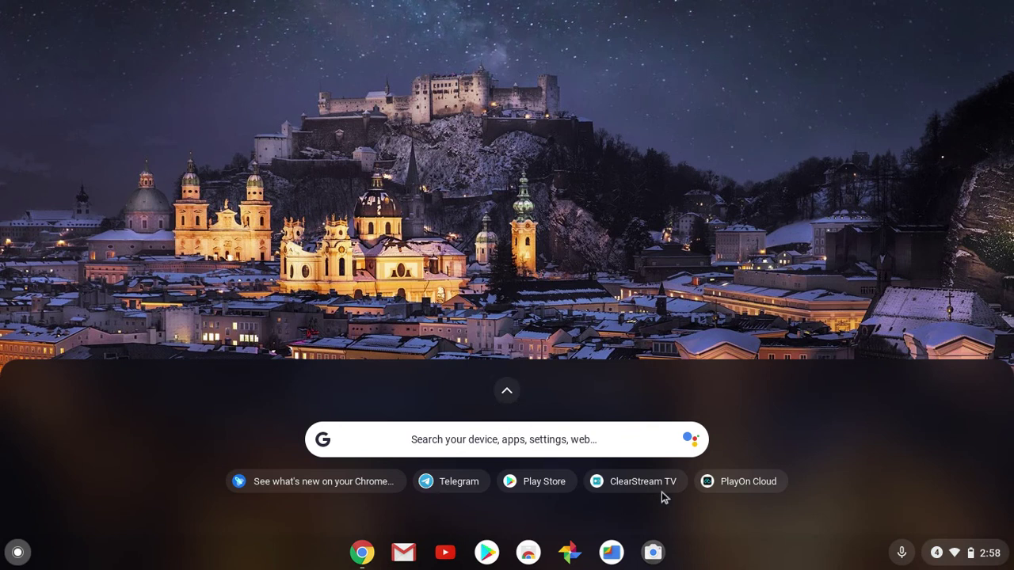
{"action": "left_click", "coordinate": [511, 402]}
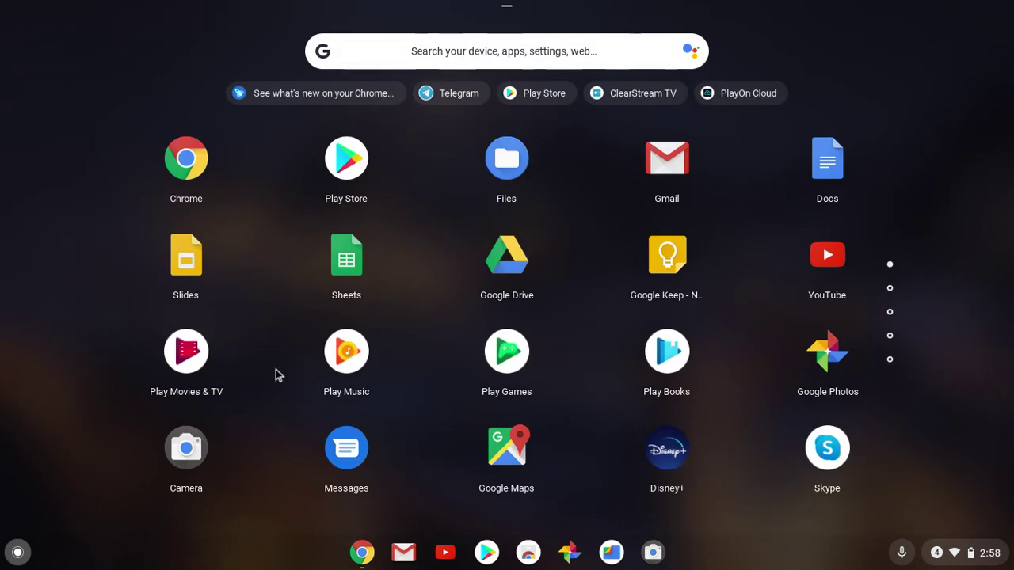
{"action": "left_click", "coordinate": [892, 292]}
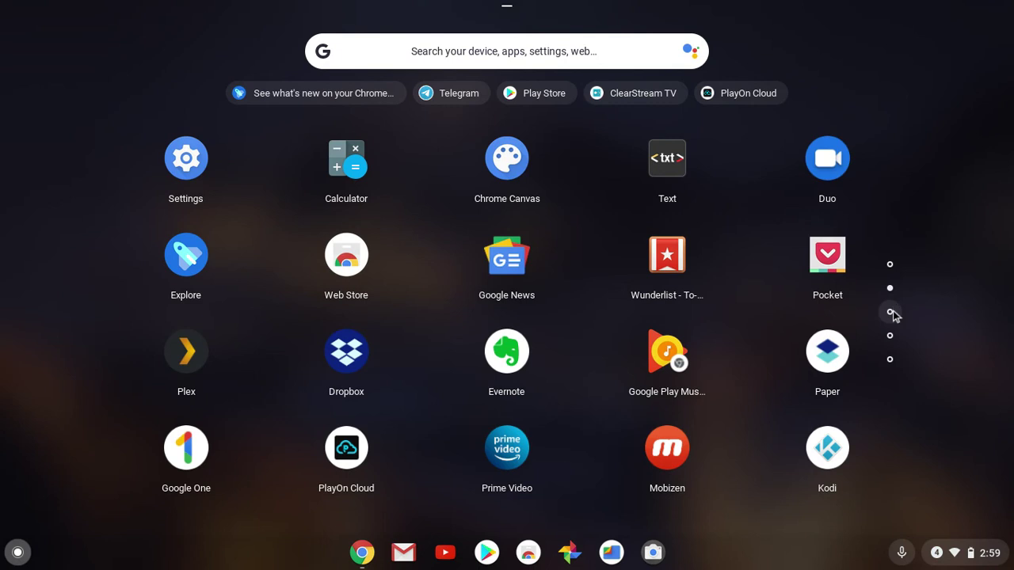
{"action": "left_click", "coordinate": [891, 311]}
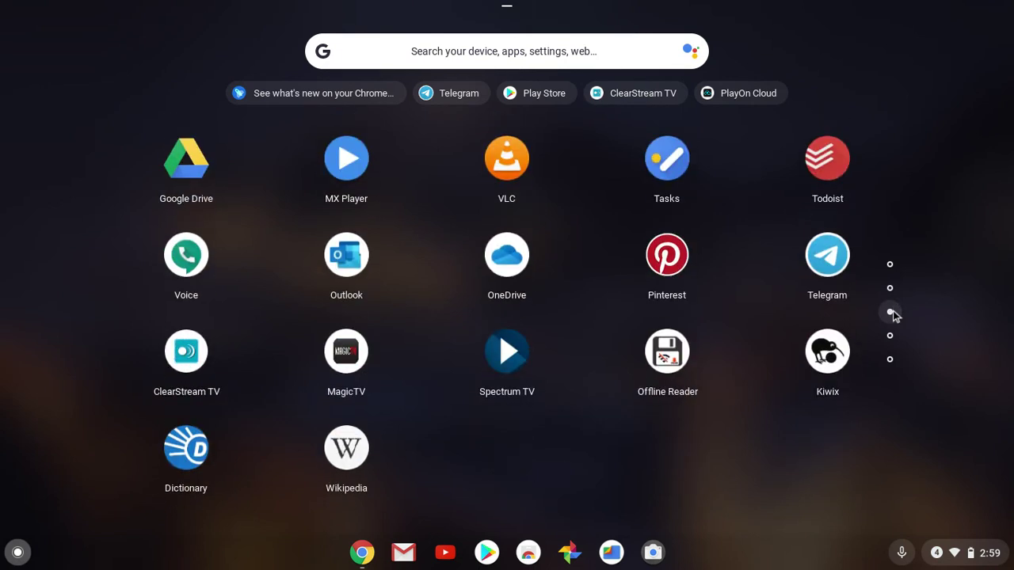
{"action": "left_click", "coordinate": [347, 467]}
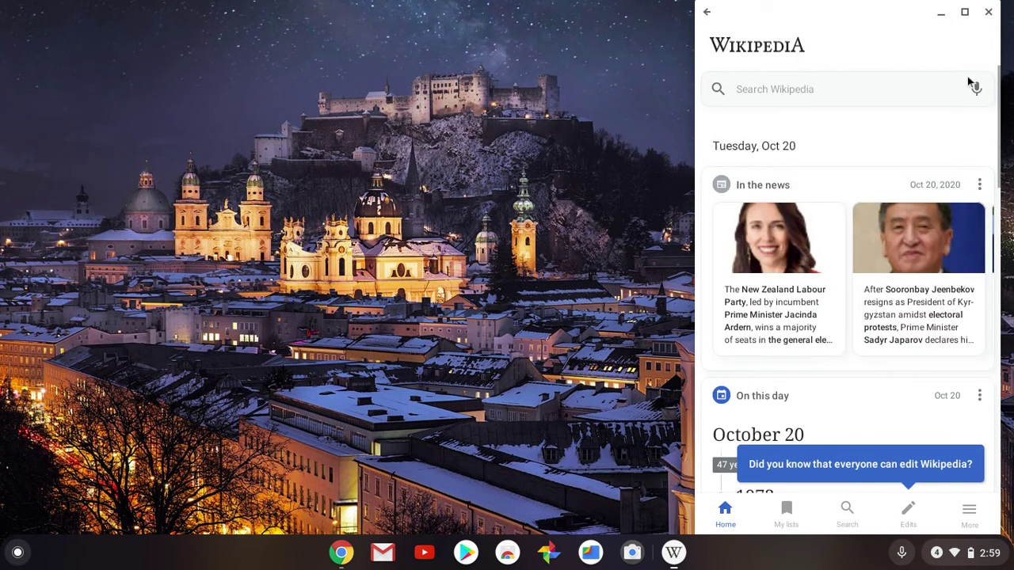
Step: Close Wikipedia and page the expanded app launcher to its third page
{"action": "left_click", "coordinate": [989, 12]}
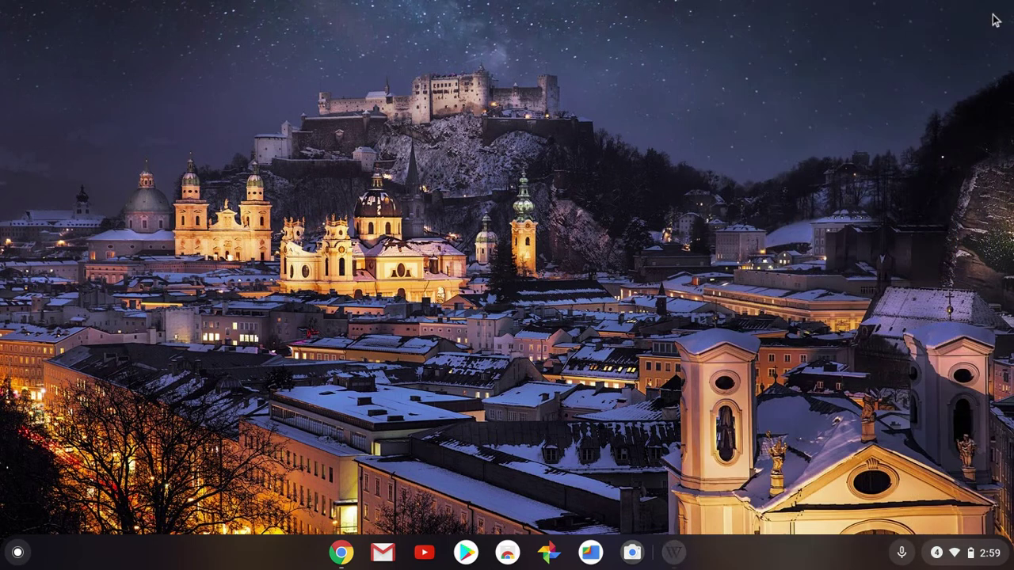
{"action": "left_click", "coordinate": [16, 553]}
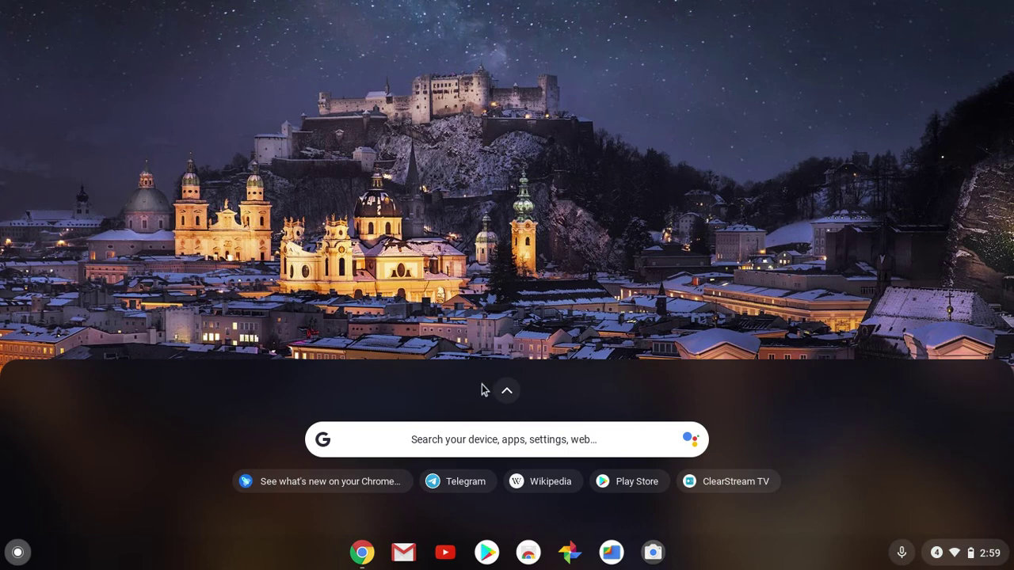
{"action": "left_click", "coordinate": [507, 394]}
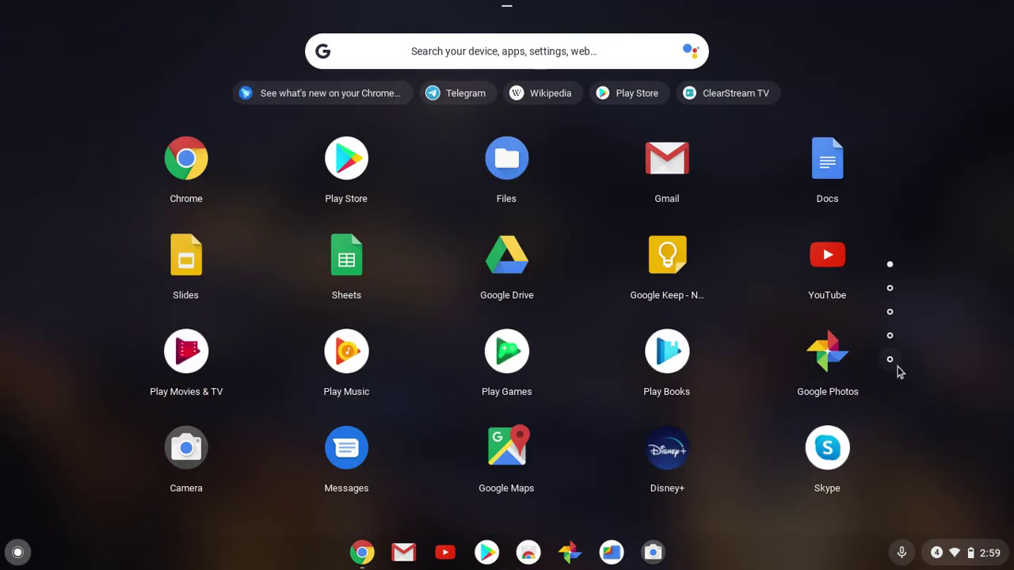
{"action": "left_click", "coordinate": [891, 290]}
{"action": "left_click", "coordinate": [891, 312]}
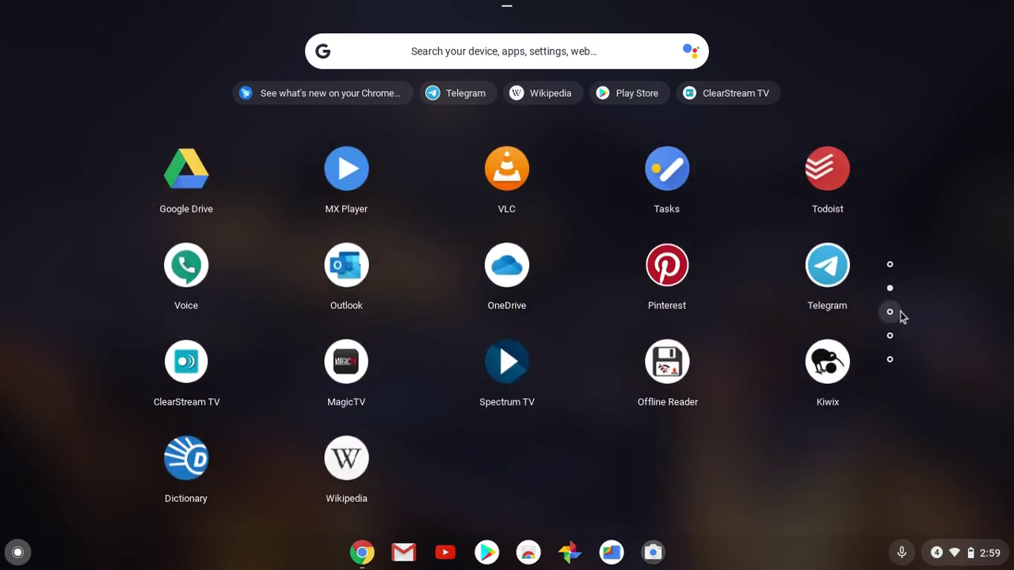
Step: Launch Telegram, view the apkmirror.com official channel, then close Telegram
{"action": "left_click", "coordinate": [826, 258]}
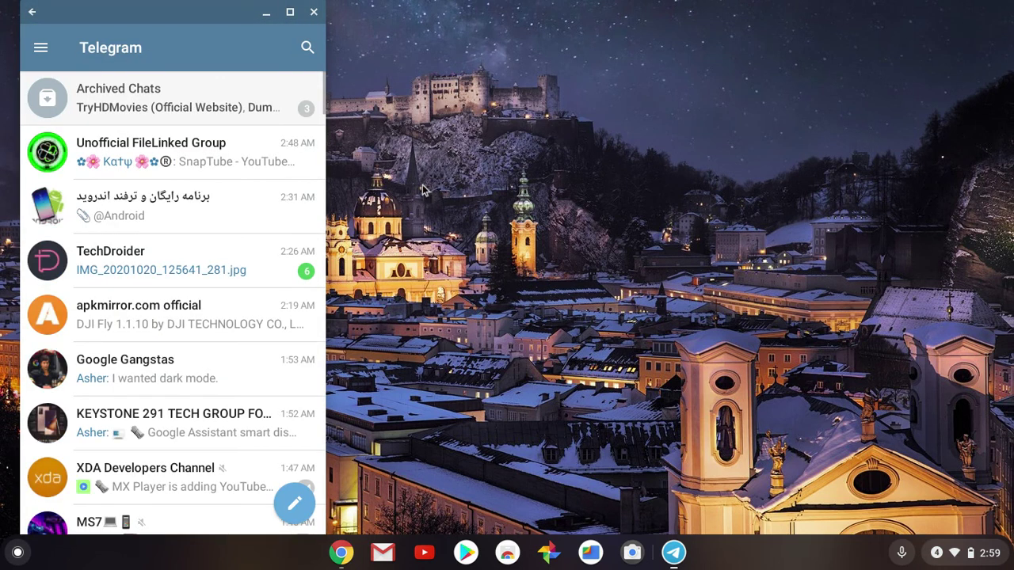
{"action": "left_click", "coordinate": [200, 323]}
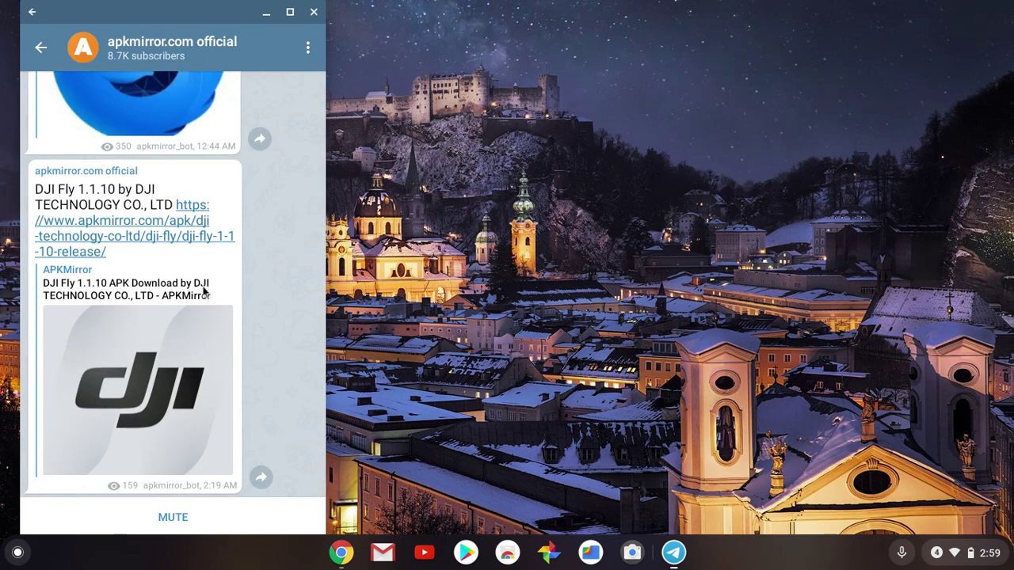
{"action": "left_click", "coordinate": [314, 13]}
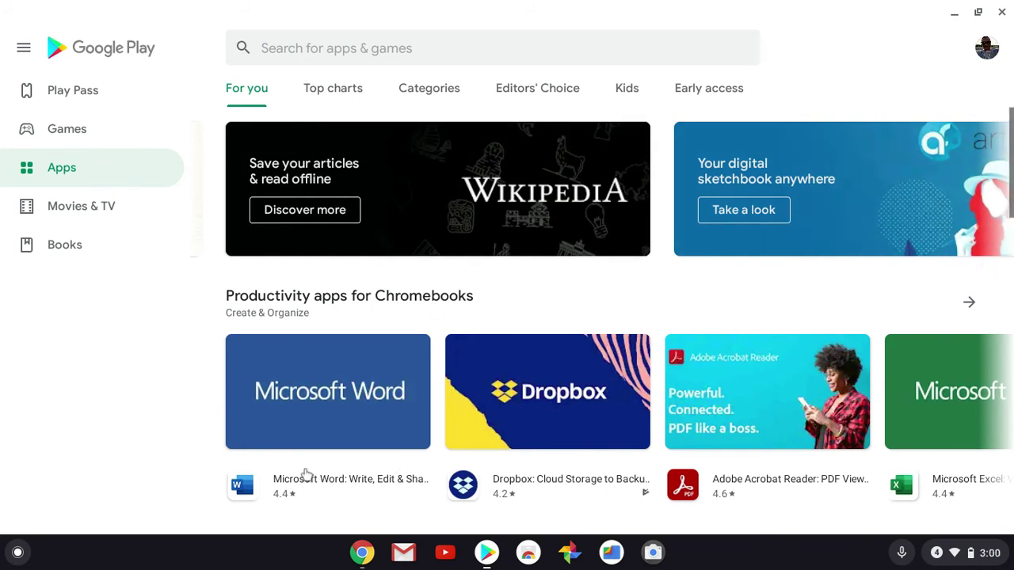
Step: Open Microsoft Word's details page, step through all five enlarged screenshots, then return home
{"action": "left_click", "coordinate": [351, 407]}
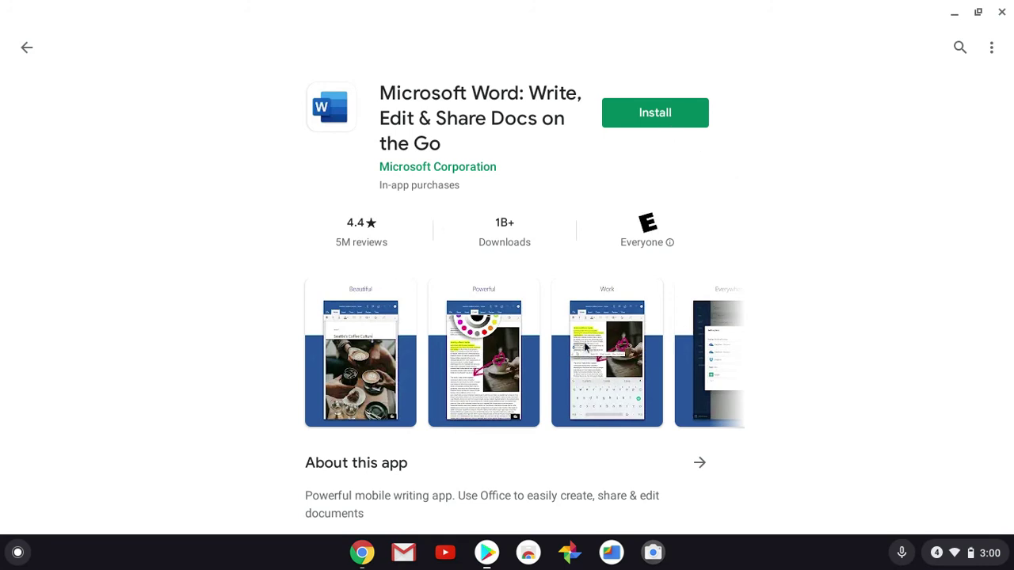
{"action": "left_click", "coordinate": [321, 405]}
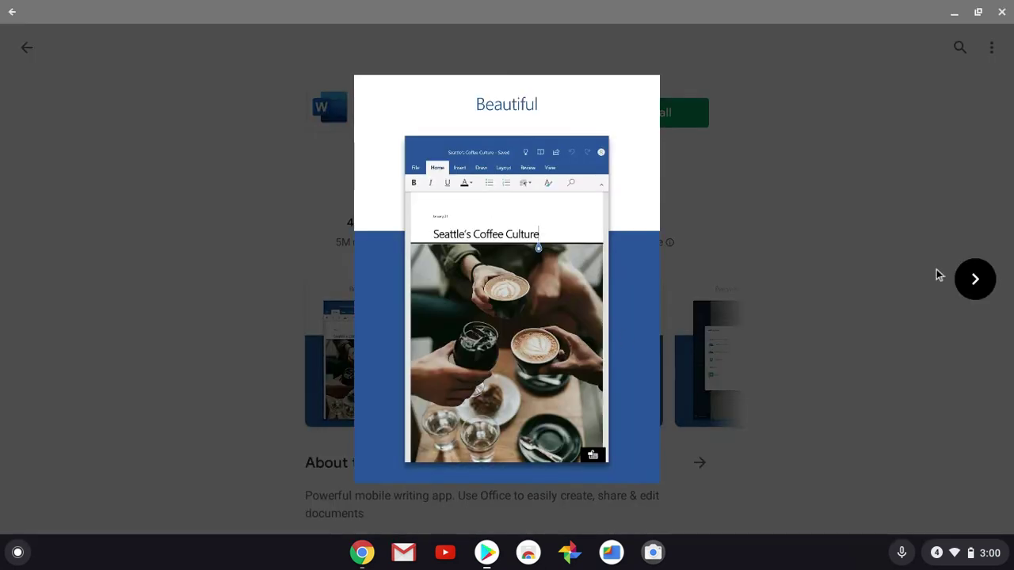
{"action": "left_click", "coordinate": [969, 282]}
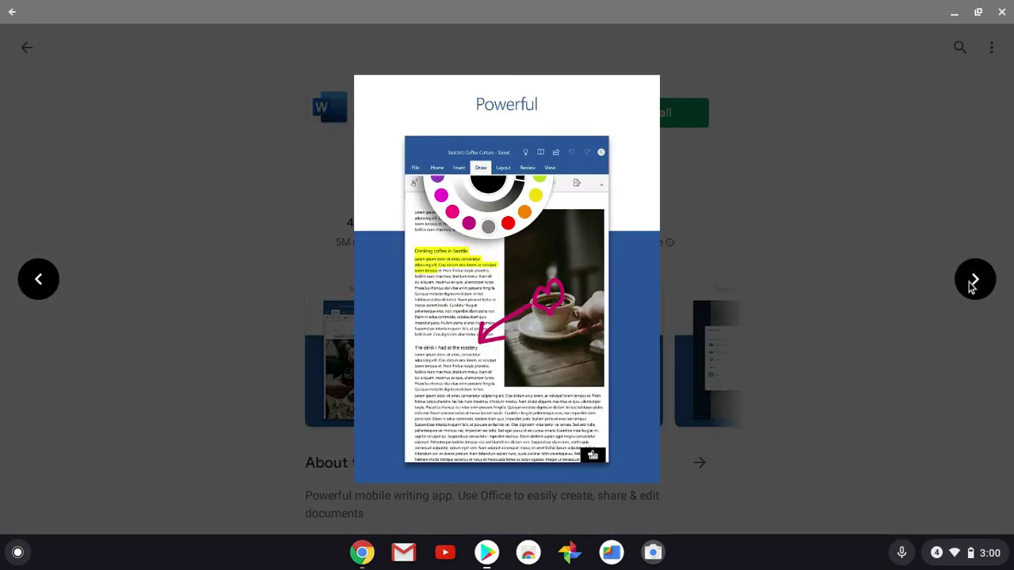
{"action": "left_click", "coordinate": [971, 286]}
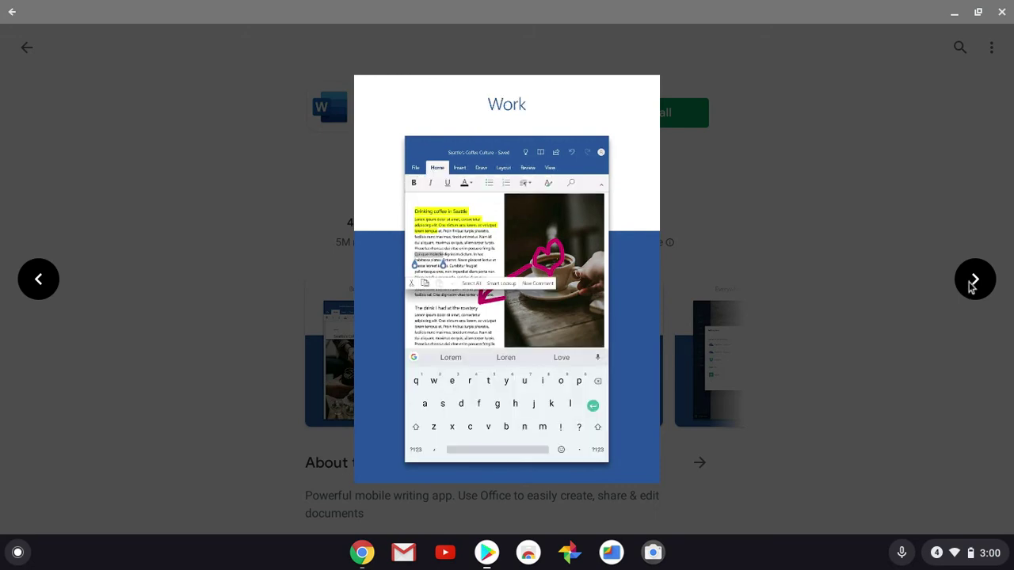
{"action": "left_click", "coordinate": [971, 286]}
{"action": "left_click", "coordinate": [971, 286]}
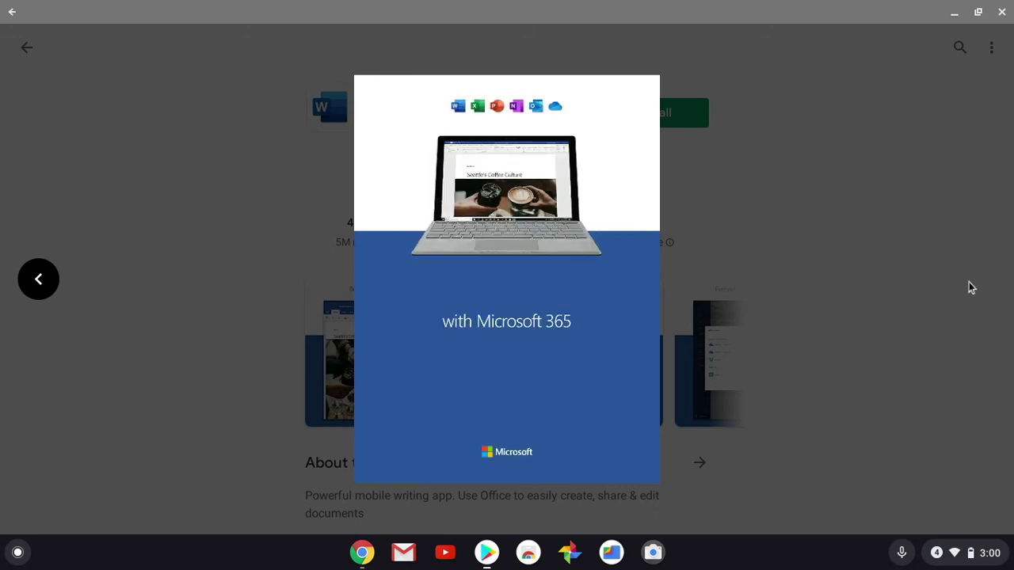
{"action": "left_click", "coordinate": [943, 80]}
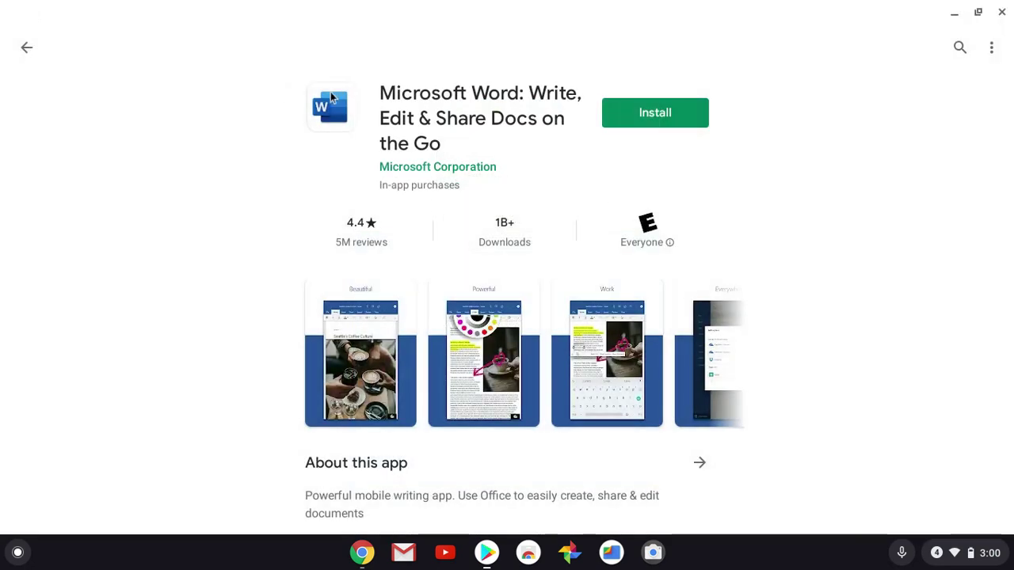
{"action": "left_click", "coordinate": [23, 59]}
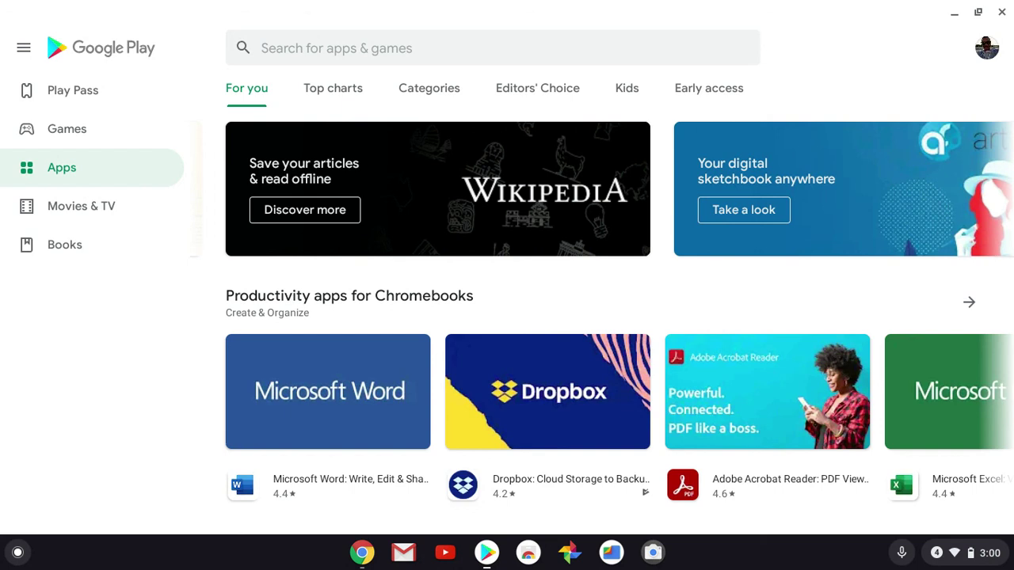
Step: Minimize Play Store and restore Chrome's Walmart men's clothing page from the shelf
{"action": "left_click", "coordinate": [954, 15]}
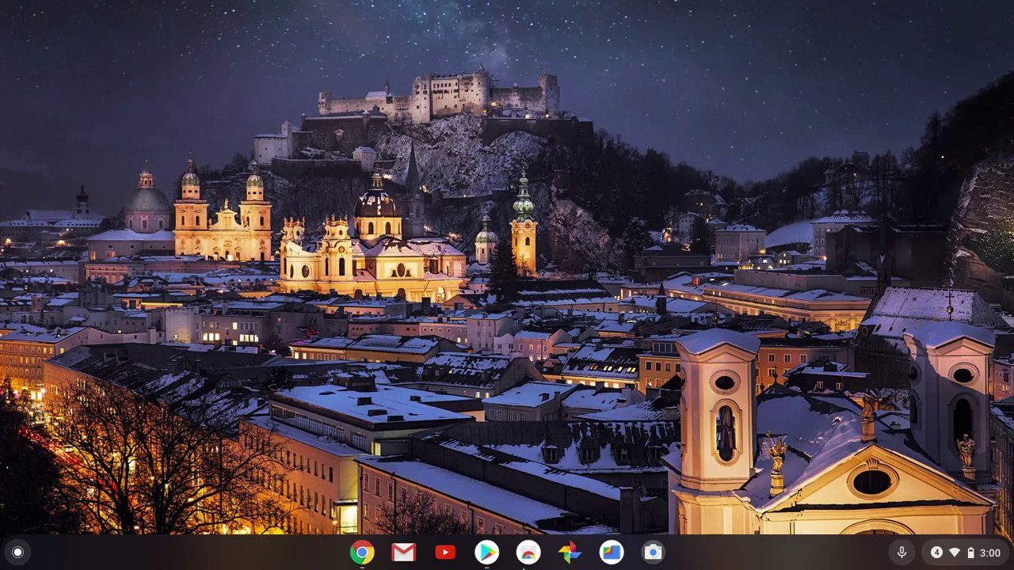
{"action": "left_click", "coordinate": [361, 553]}
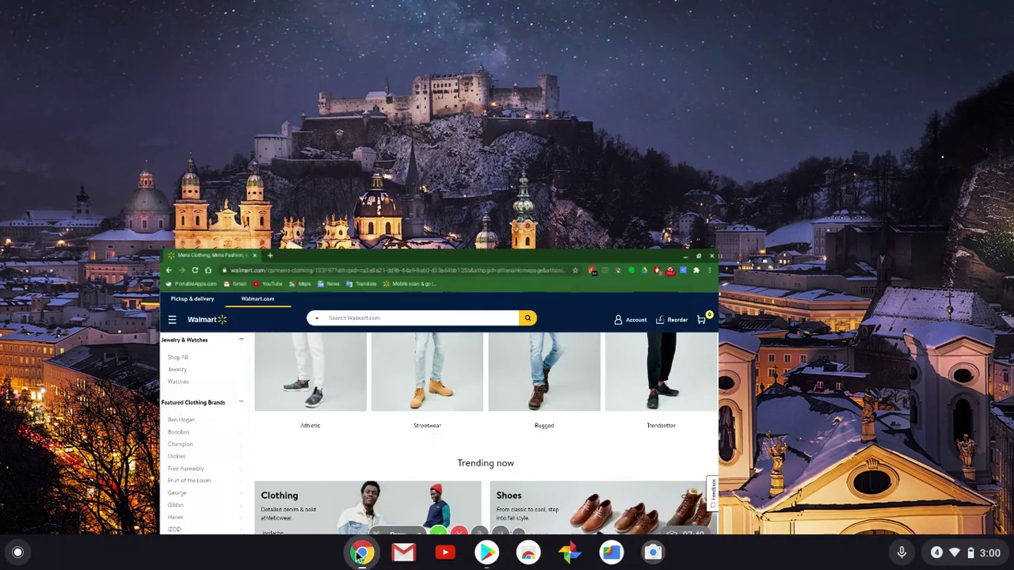